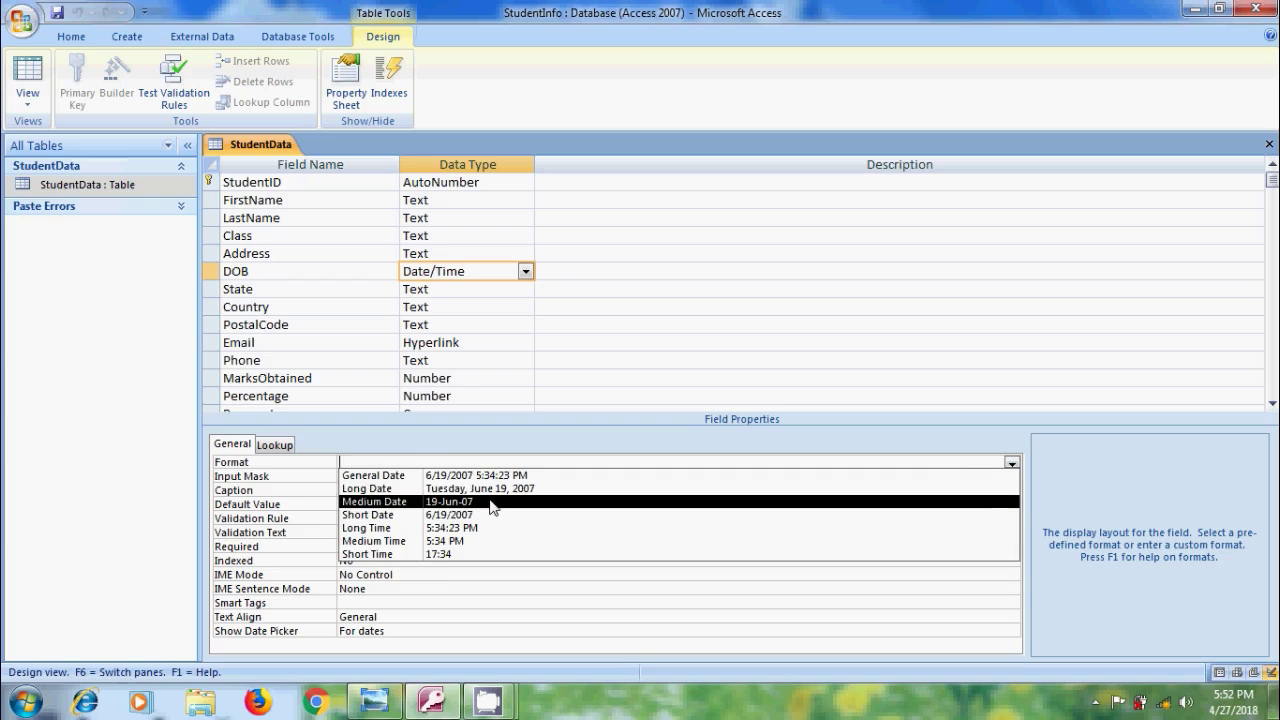
# Set the DOB field's format to Medium Date and give it the Medium Date input mask, saving the table when required.
pyautogui.click(492, 502)
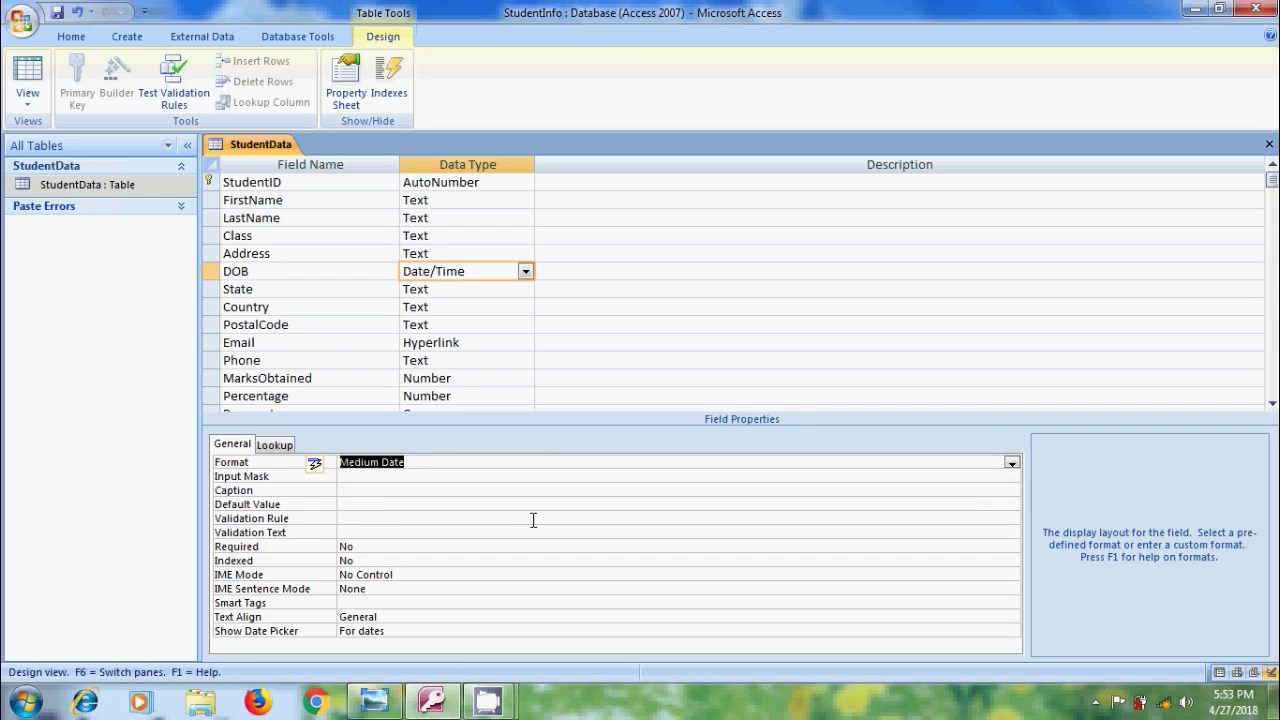
pyautogui.click(443, 477)
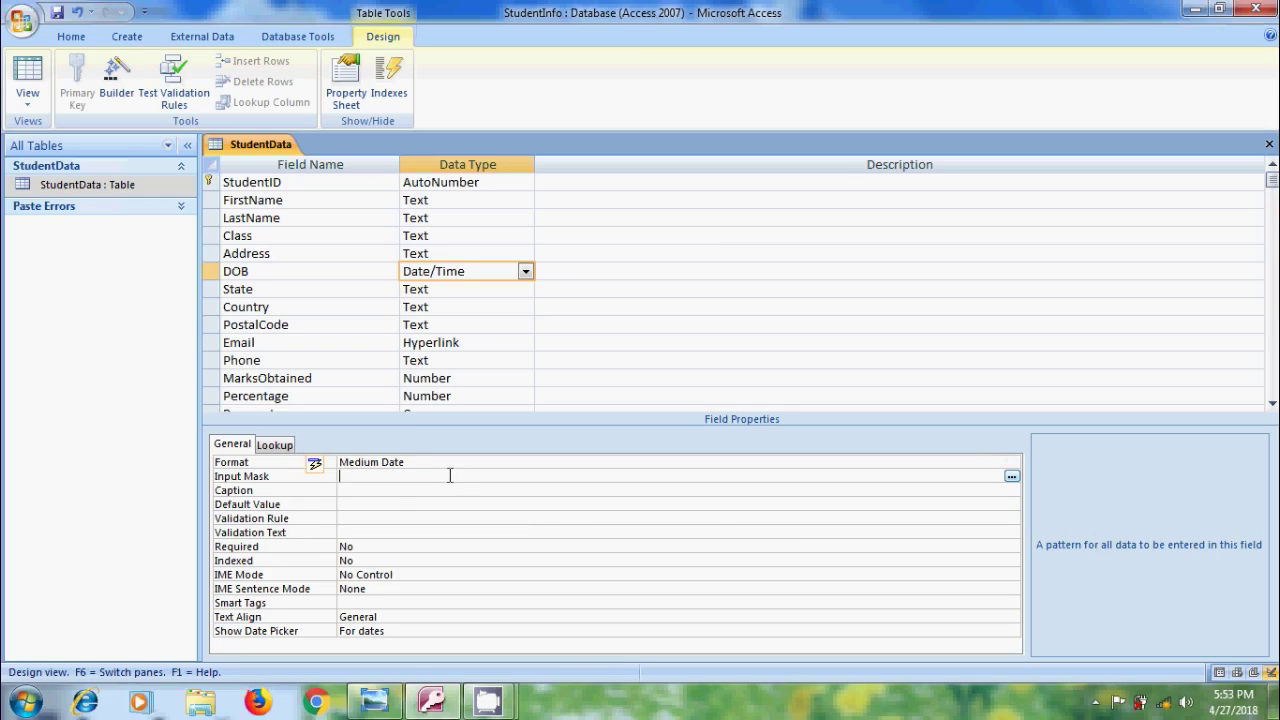
pyautogui.click(1011, 477)
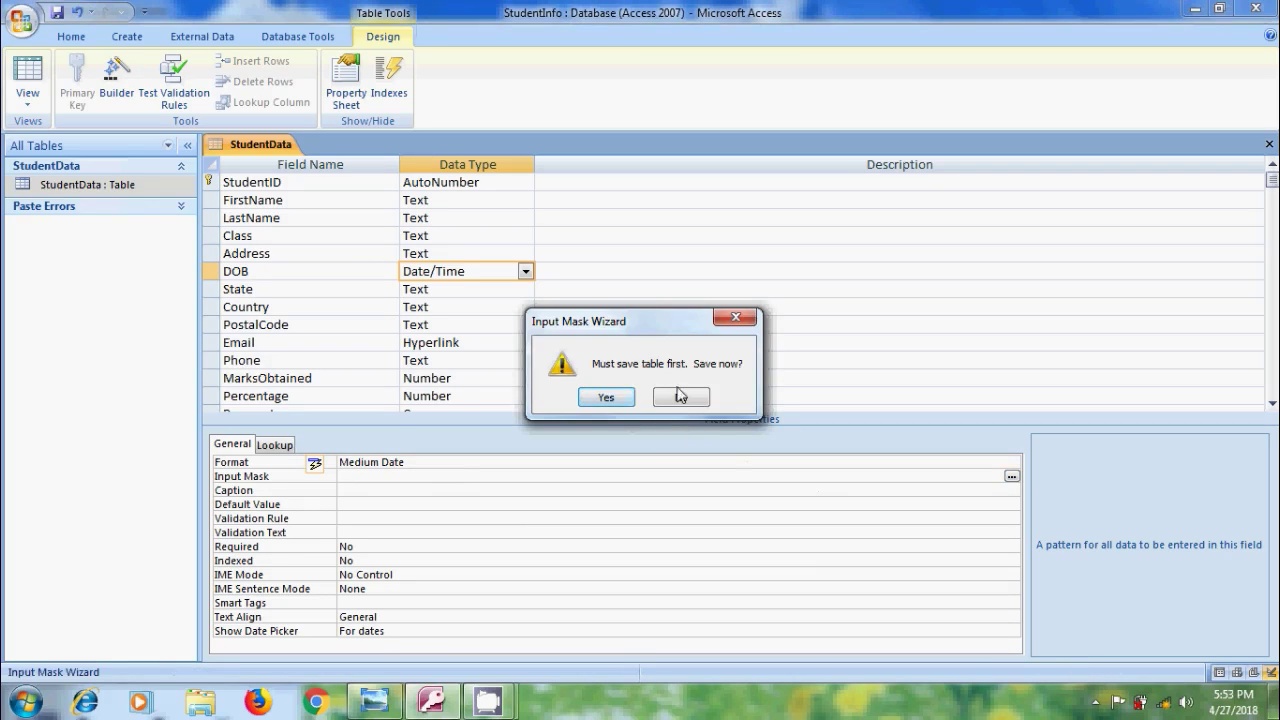
pyautogui.click(612, 399)
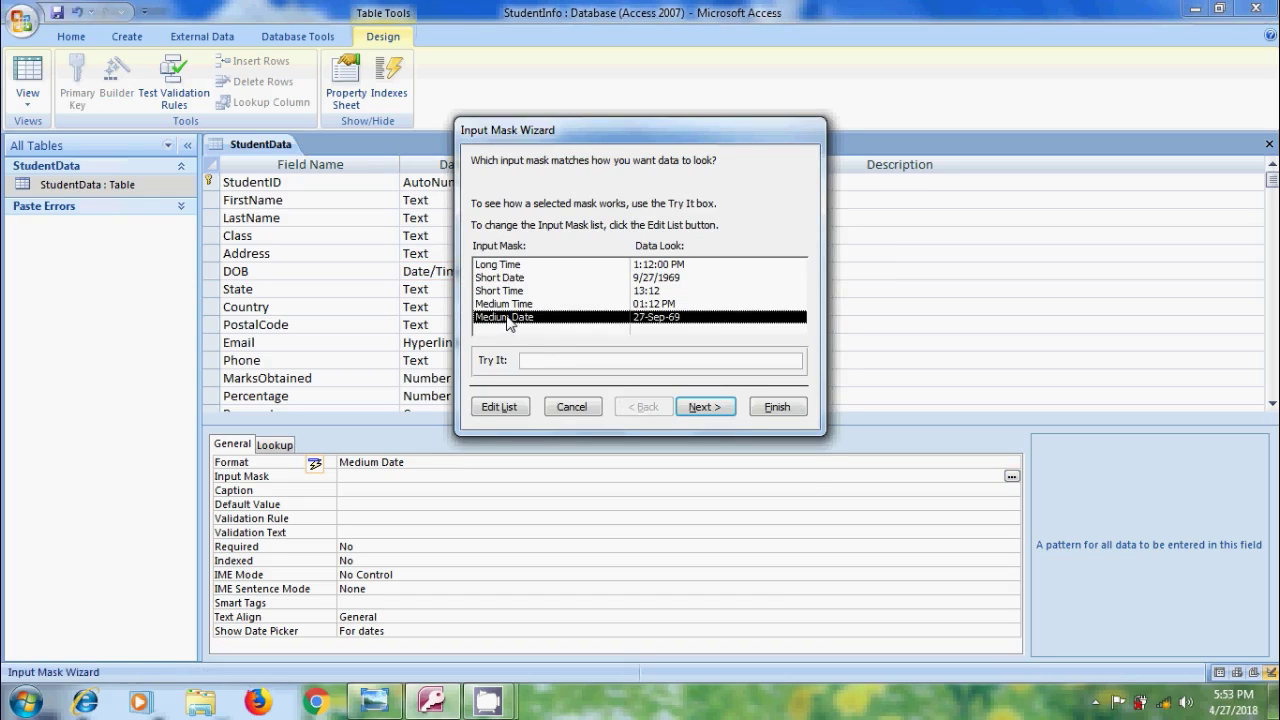
pyautogui.click(508, 318)
pyautogui.click(777, 407)
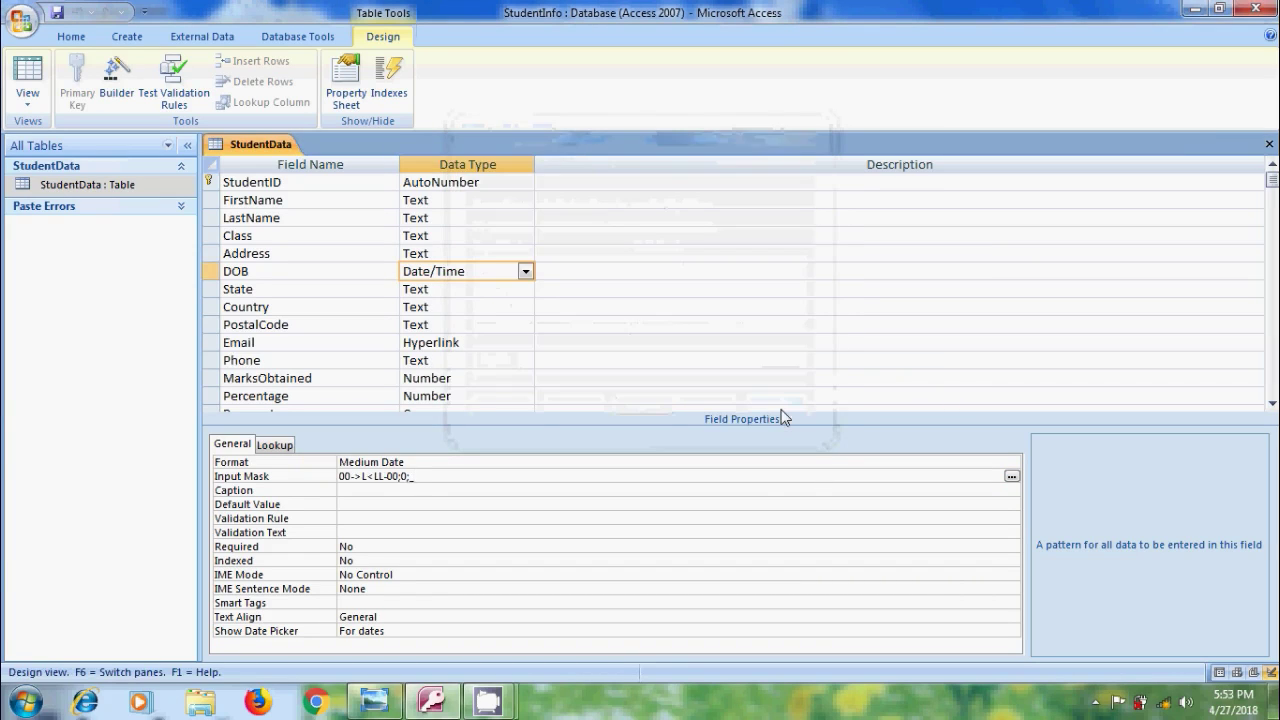
# Enter the date of birth in the DOB cell of the last existing student record in Datasheet view.
pyautogui.click(40, 75)
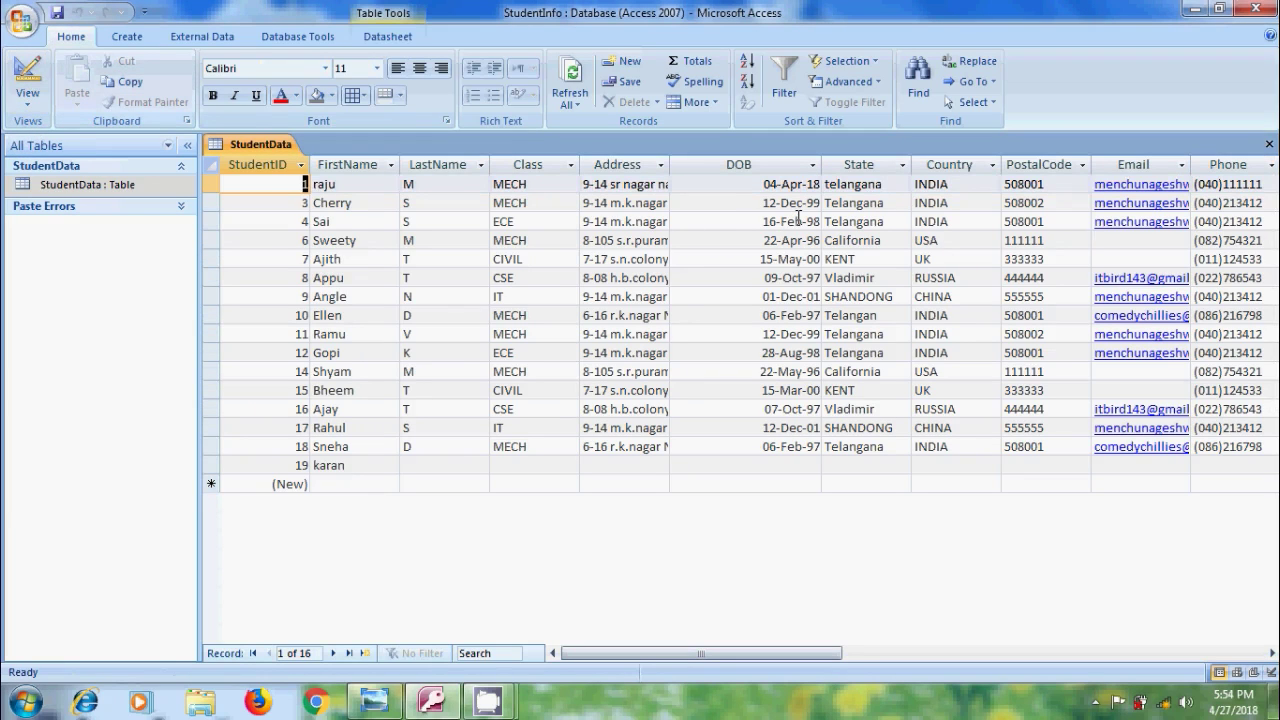
pyautogui.click(735, 465)
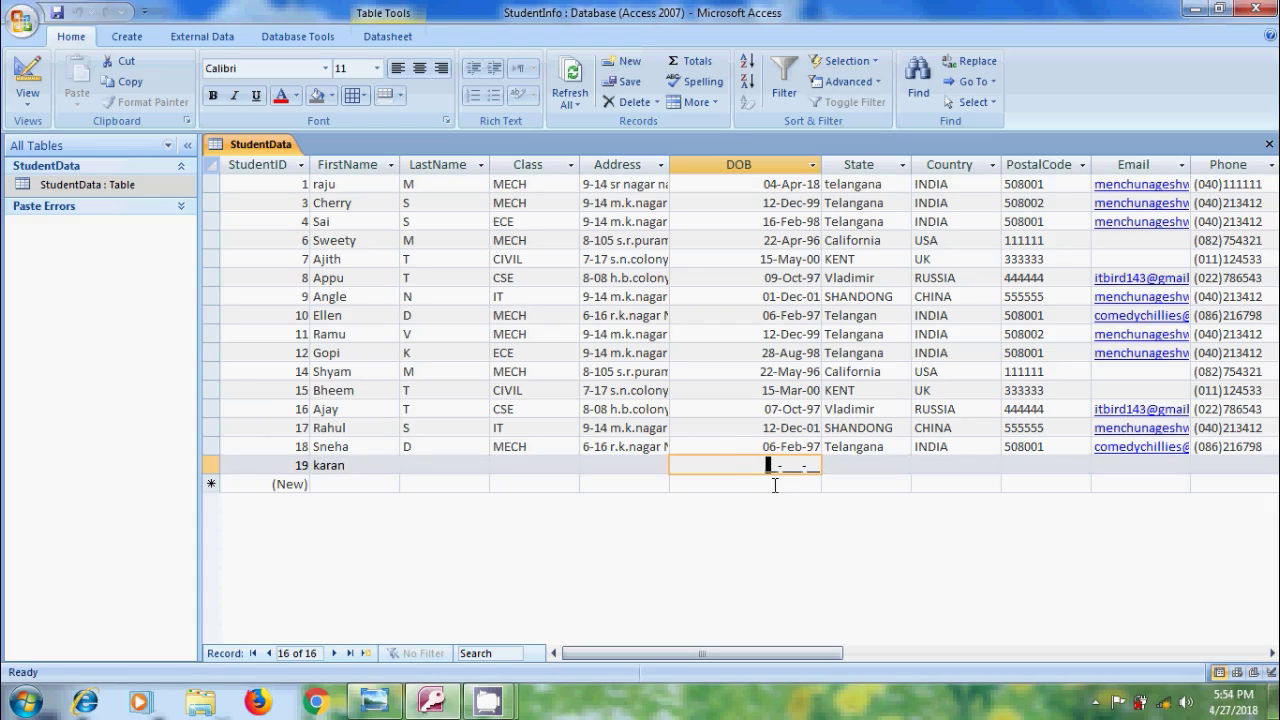
pyautogui.write('09-Jan-99')
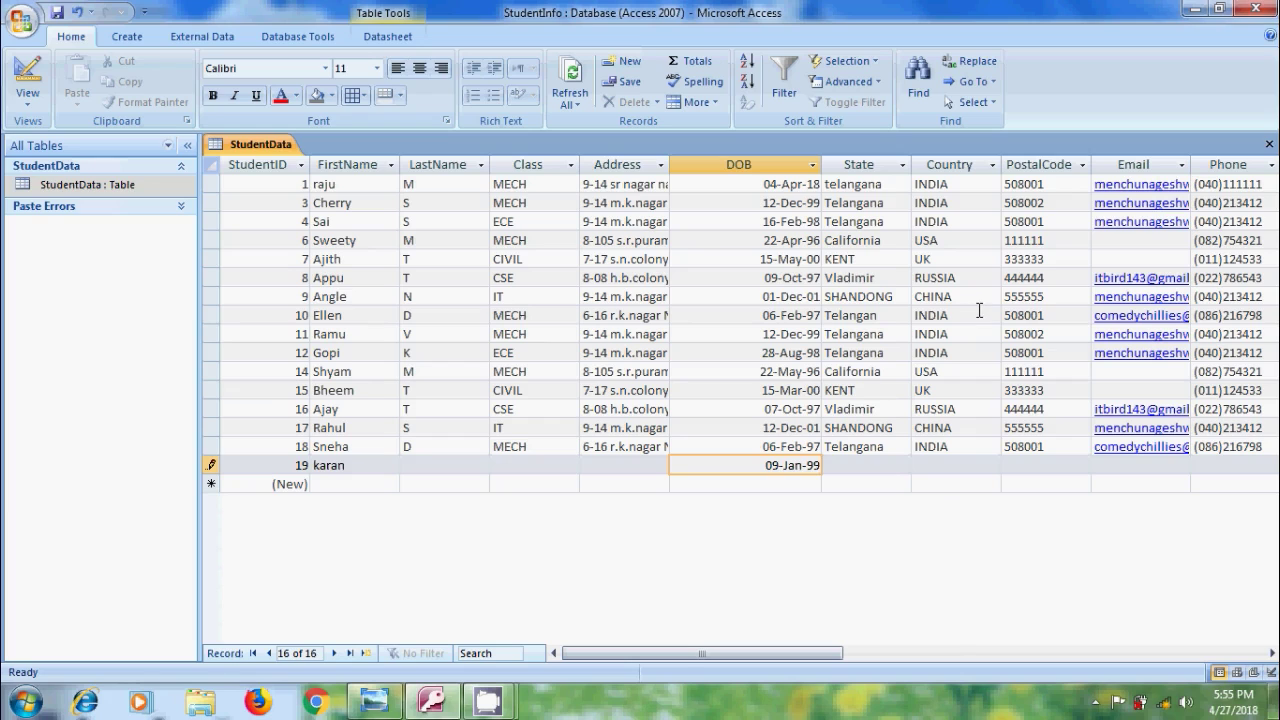
# Set the Country field's default value to INDIA in Design view and return to the datasheet to check it.
pyautogui.click(28, 76)
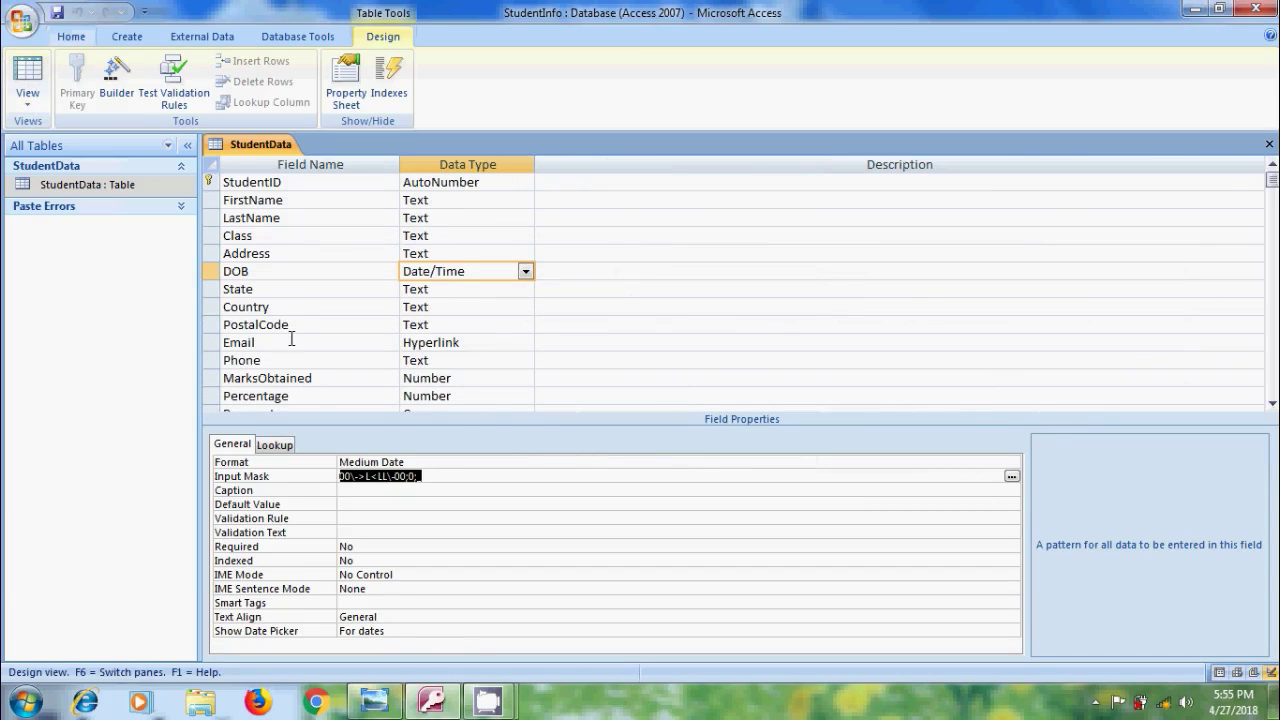
pyautogui.click(472, 309)
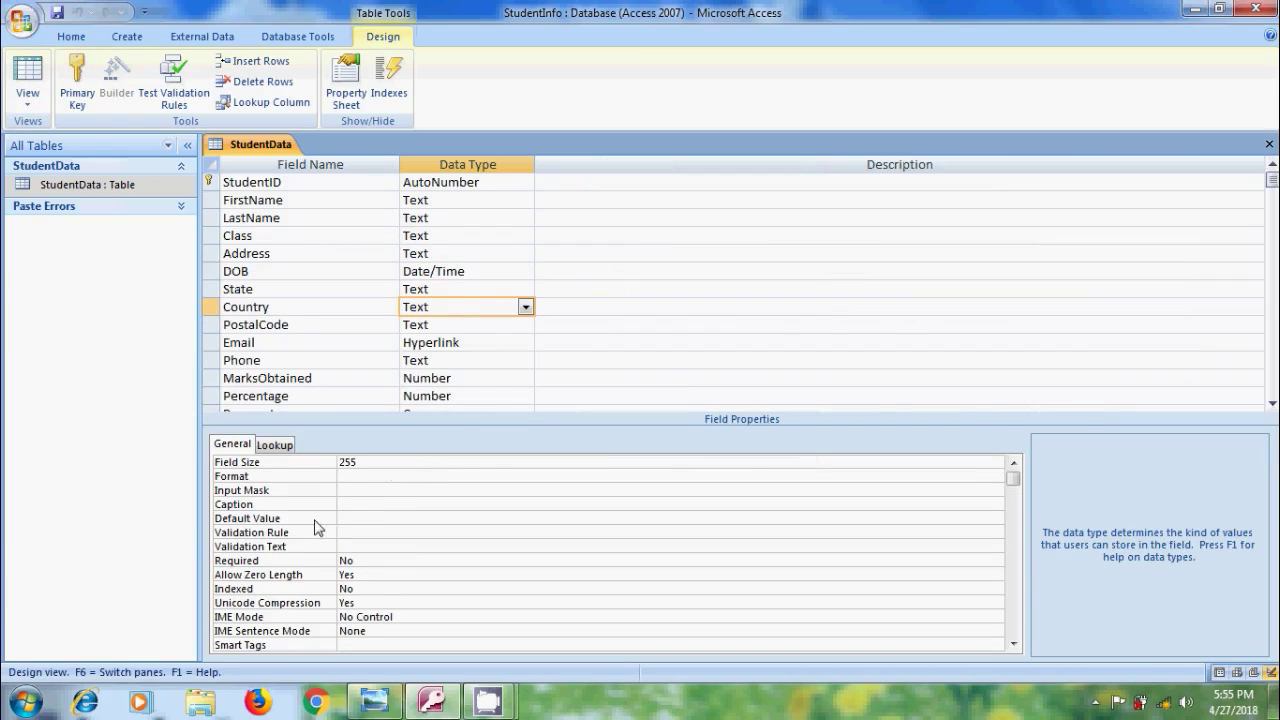
pyautogui.click(365, 518)
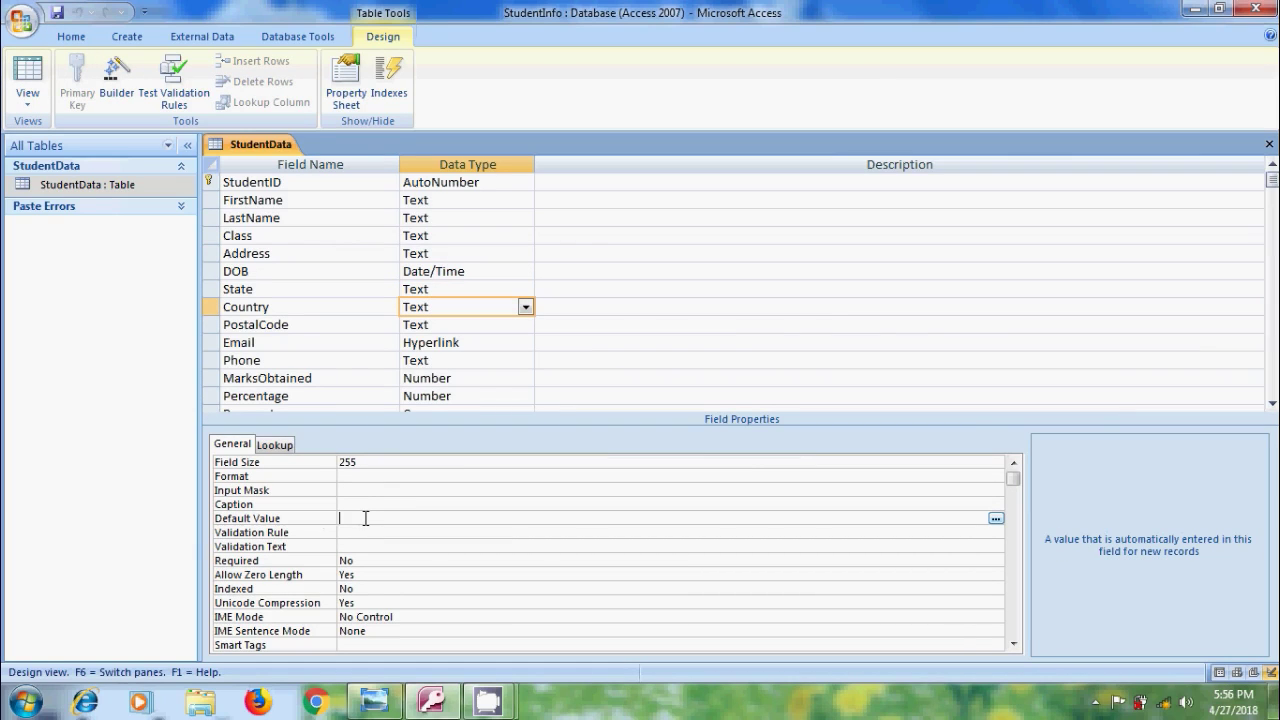
pyautogui.write('INDIA')
pyautogui.click(27, 72)
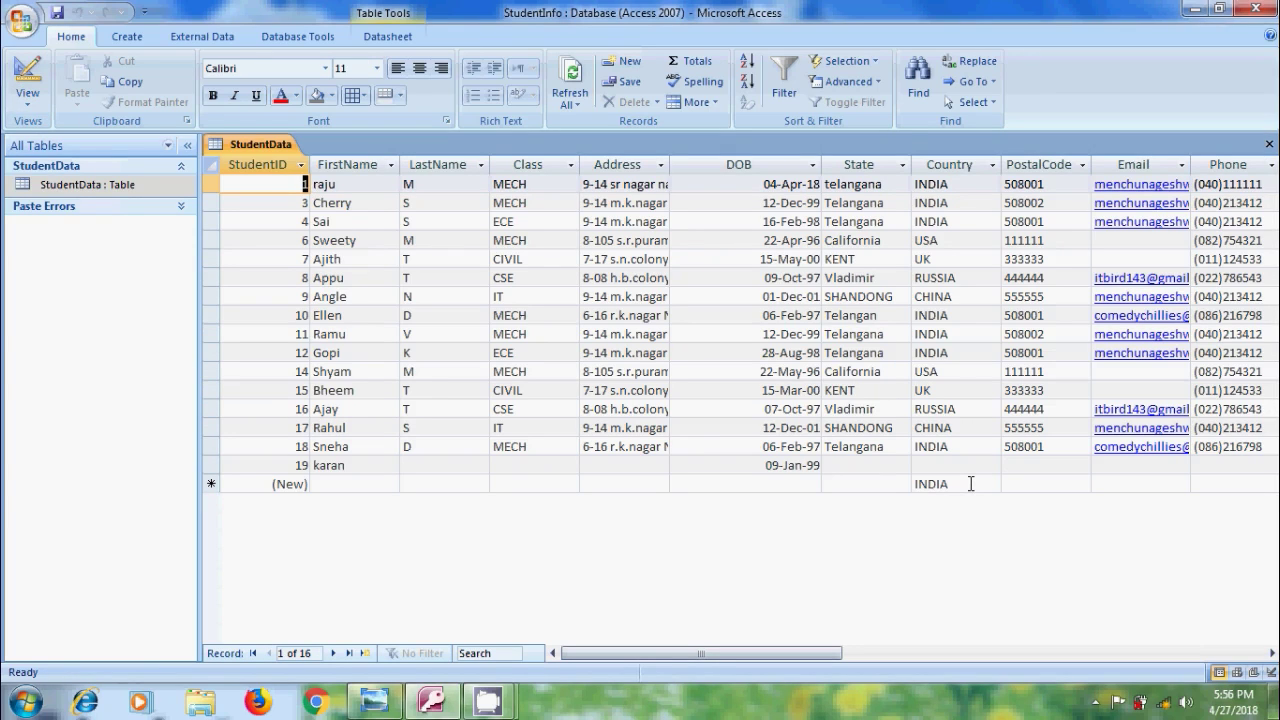
# Start the Lookup Wizard for the Country field in Design view, choosing to type in the lookup values.
pyautogui.click(28, 72)
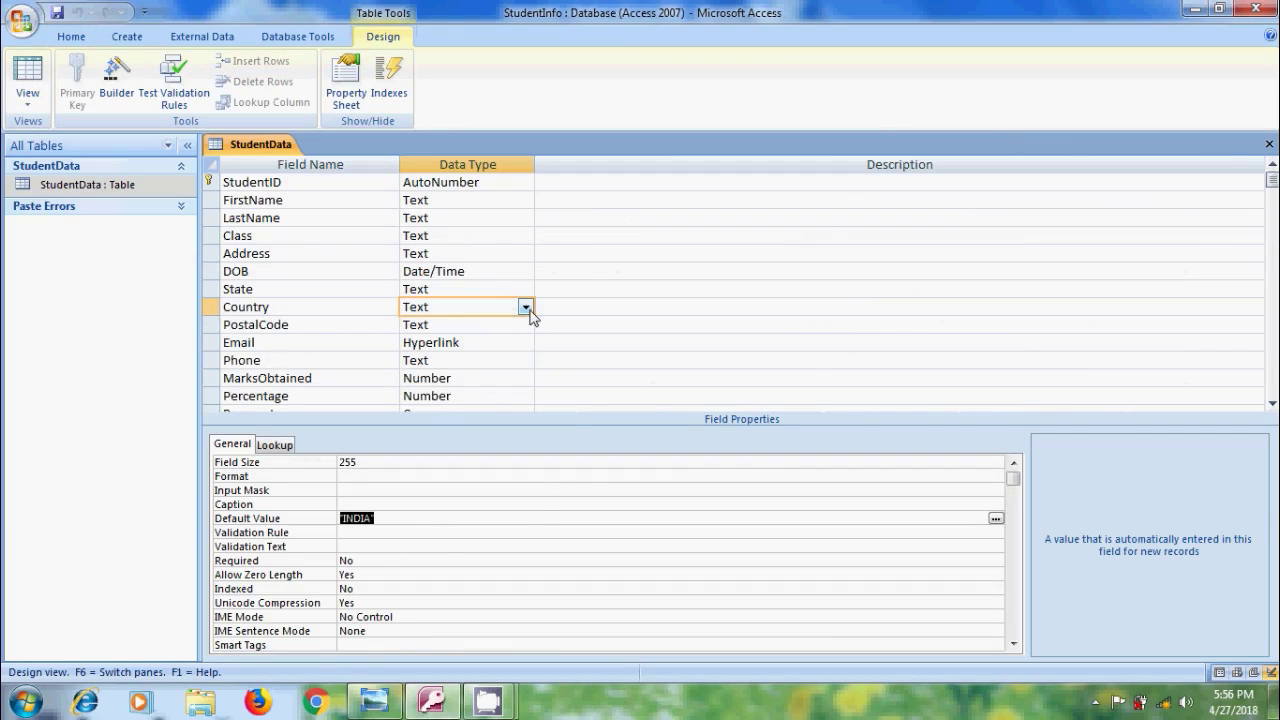
pyautogui.click(525, 307)
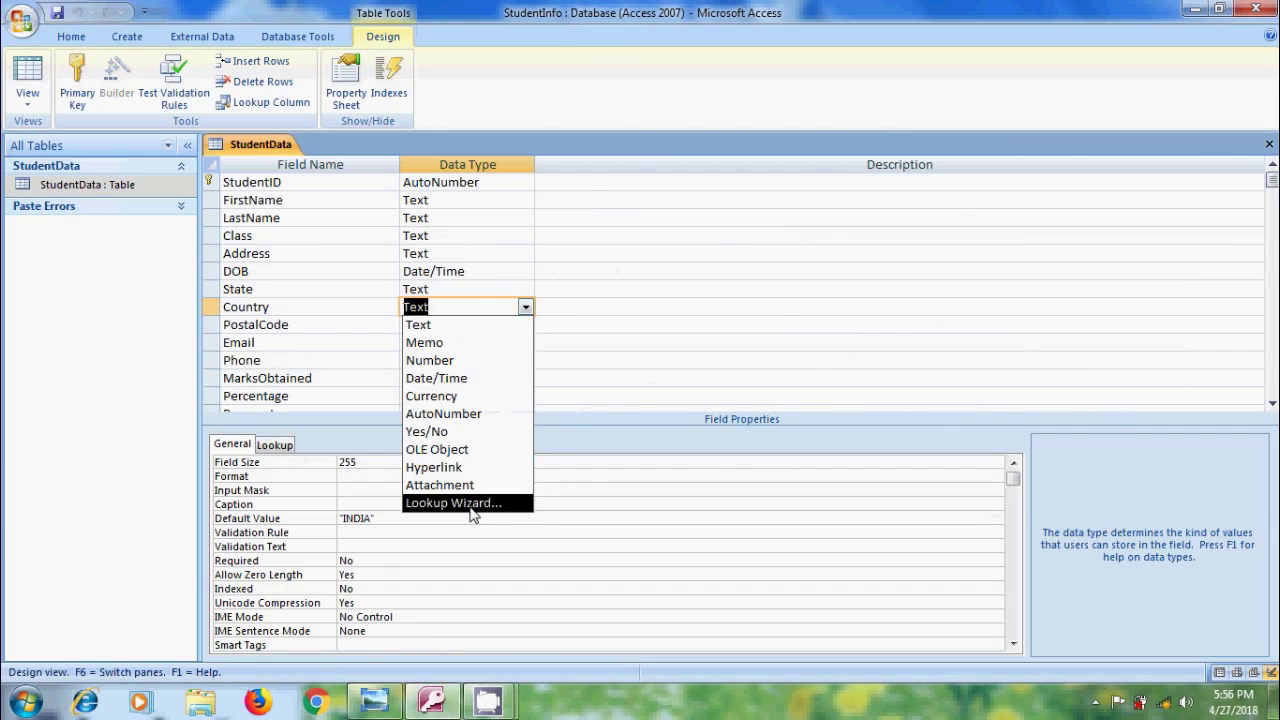
pyautogui.click(472, 503)
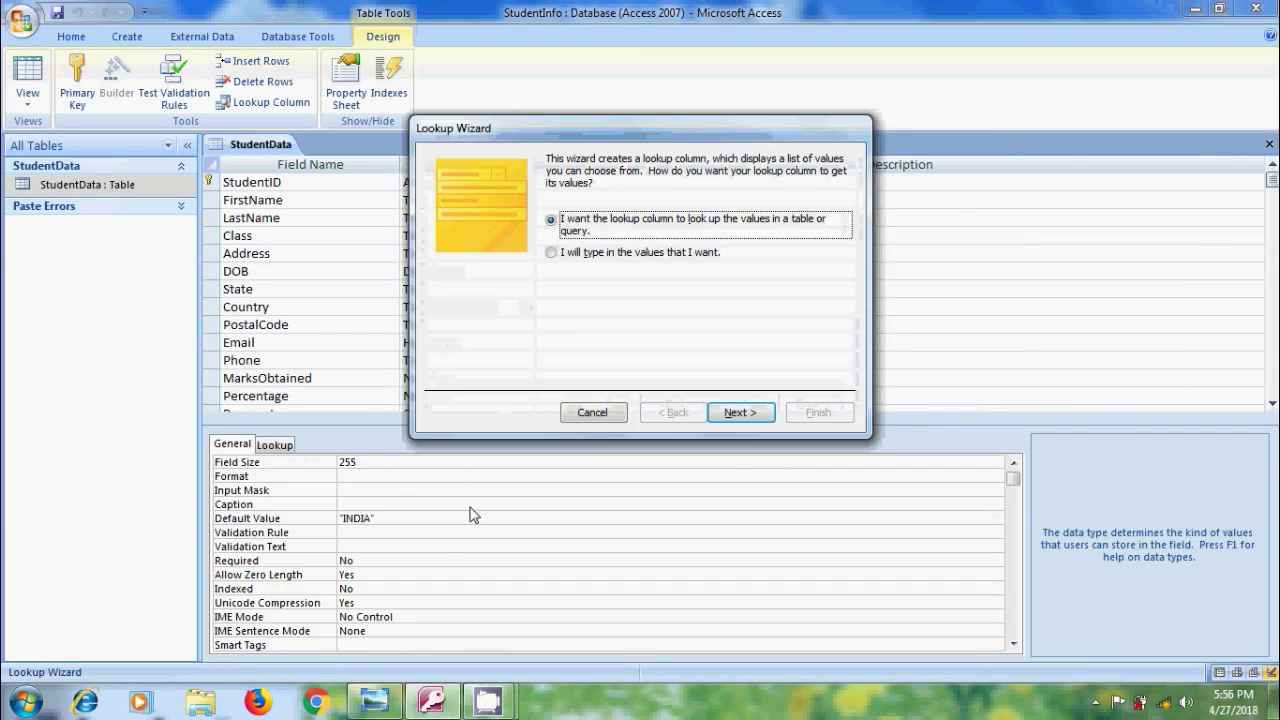
pyautogui.click(586, 256)
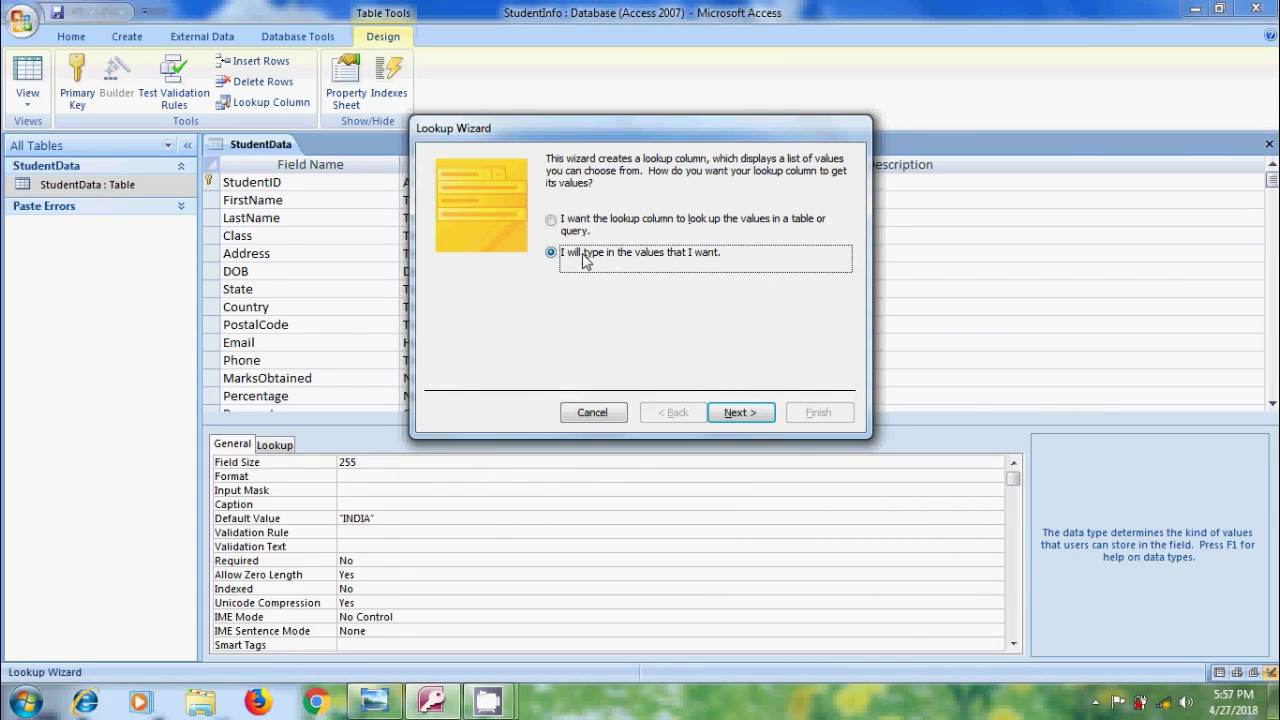
pyautogui.click(740, 412)
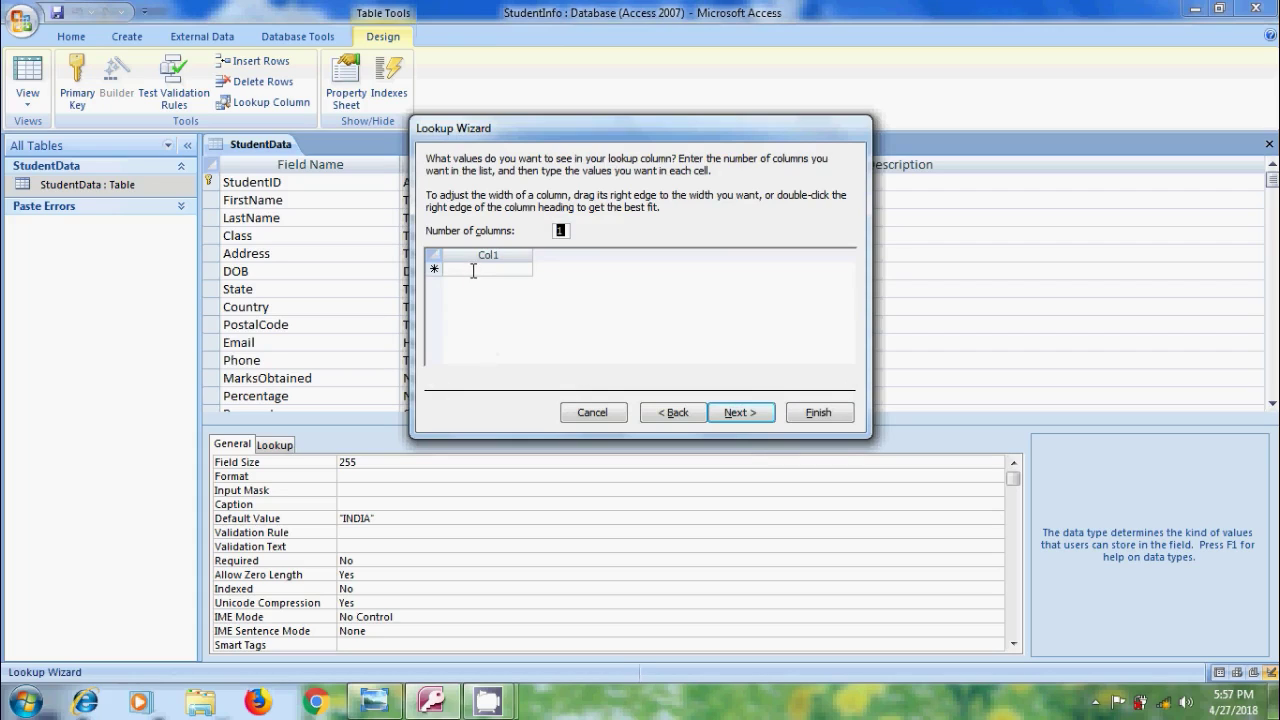
# Fill the lookup column with the values INDIA, USA, UK, CHINA, JAPAN and RUSSIA.
pyautogui.click(474, 269)
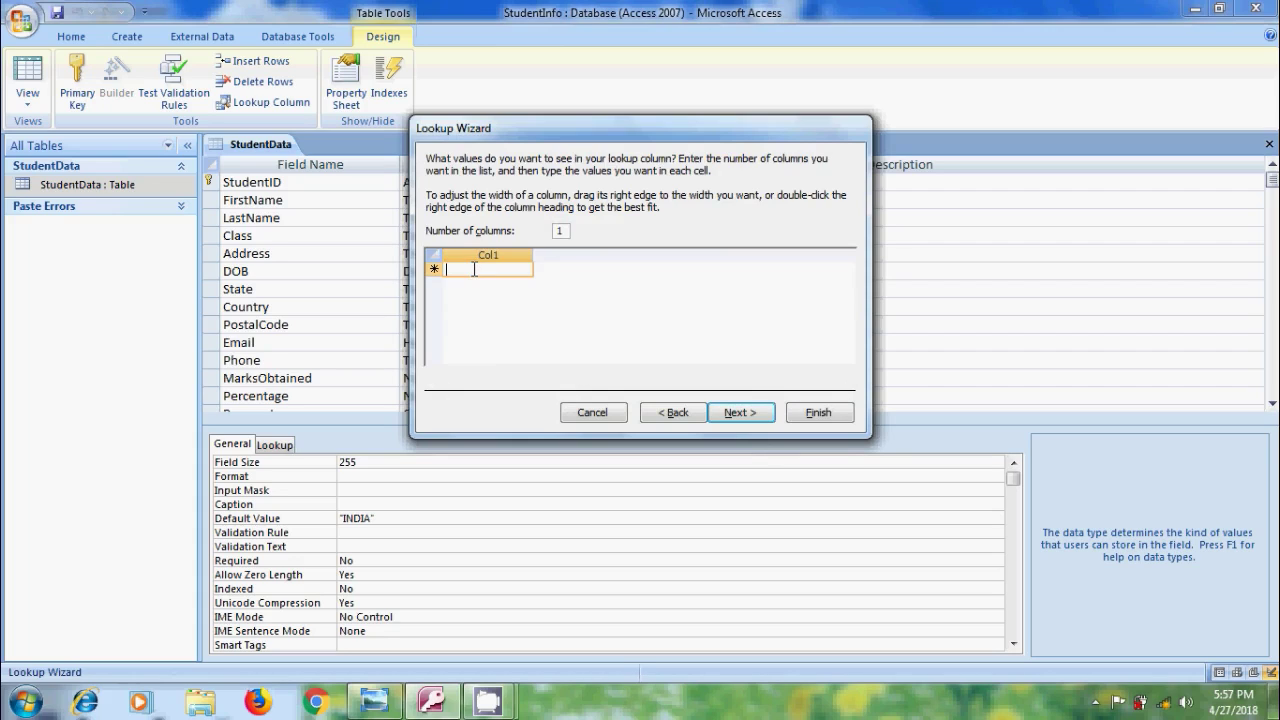
pyautogui.write('INDIA')
pyautogui.press('Return')
pyautogui.write('USA')
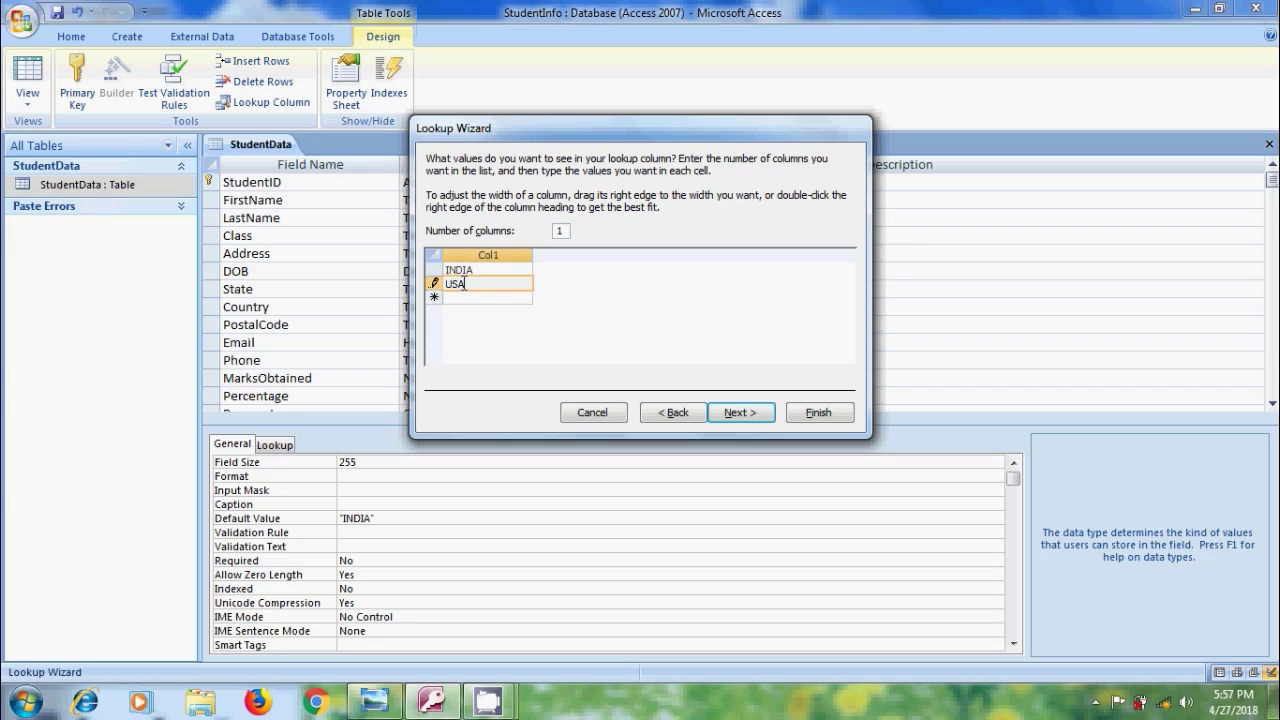
pyautogui.press('Return')
pyautogui.write('UK')
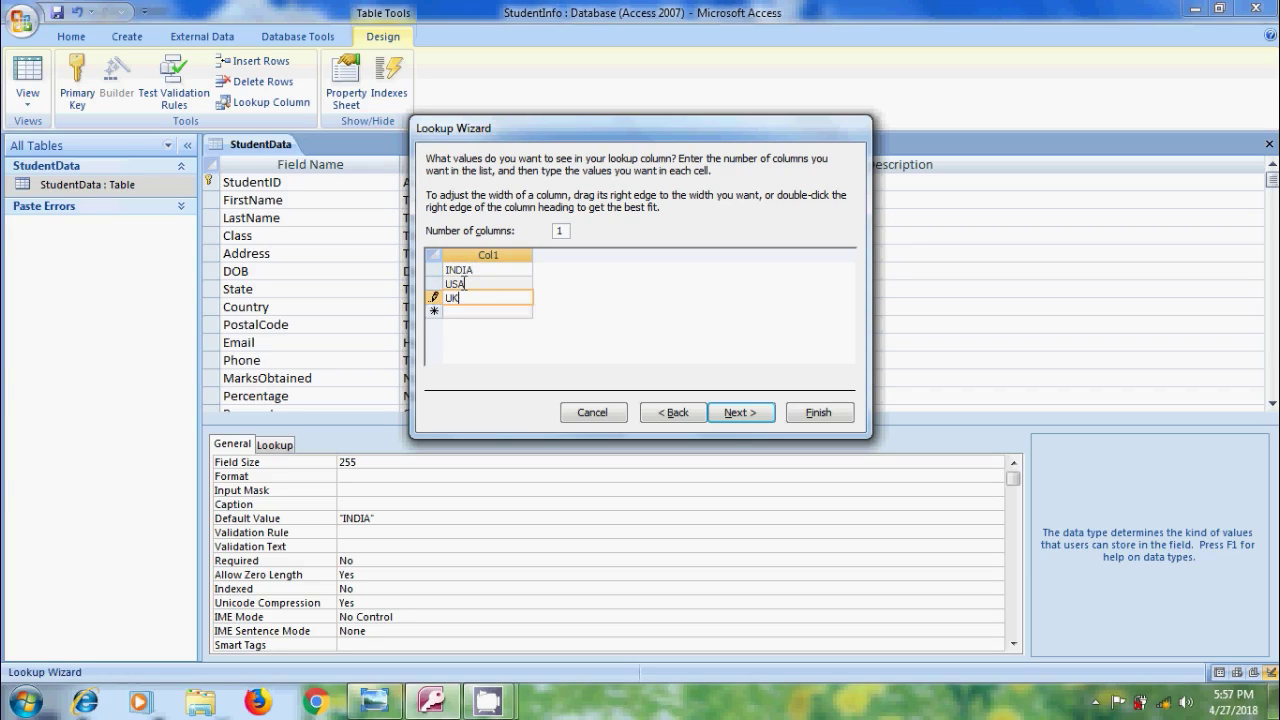
pyautogui.press('Return')
pyautogui.write('CHI')
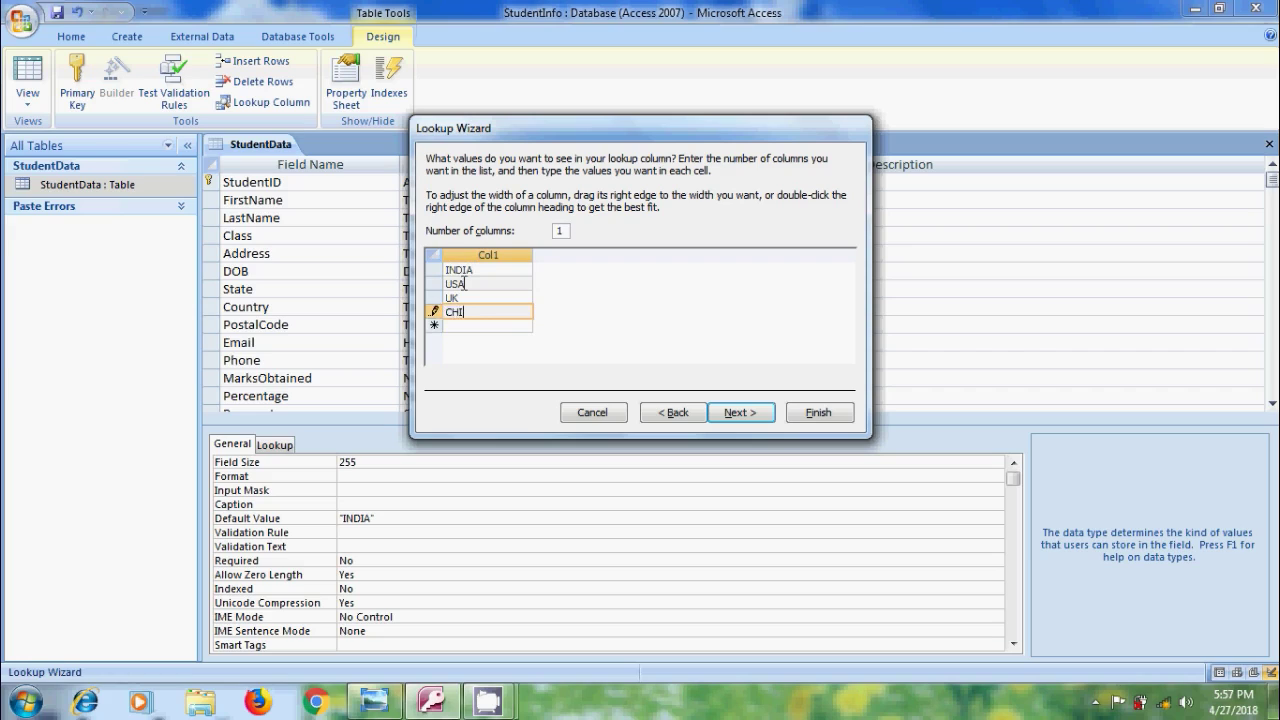
pyautogui.write('NA')
pyautogui.press('Return')
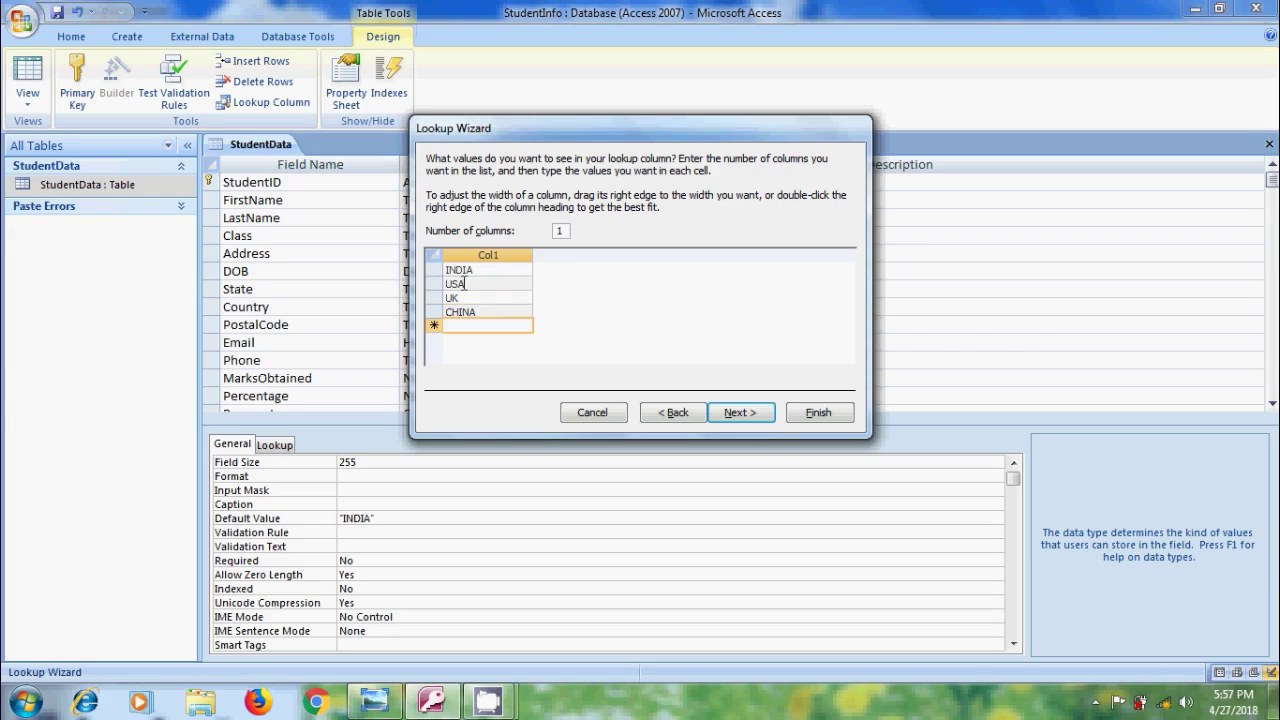
pyautogui.write('JAPAN')
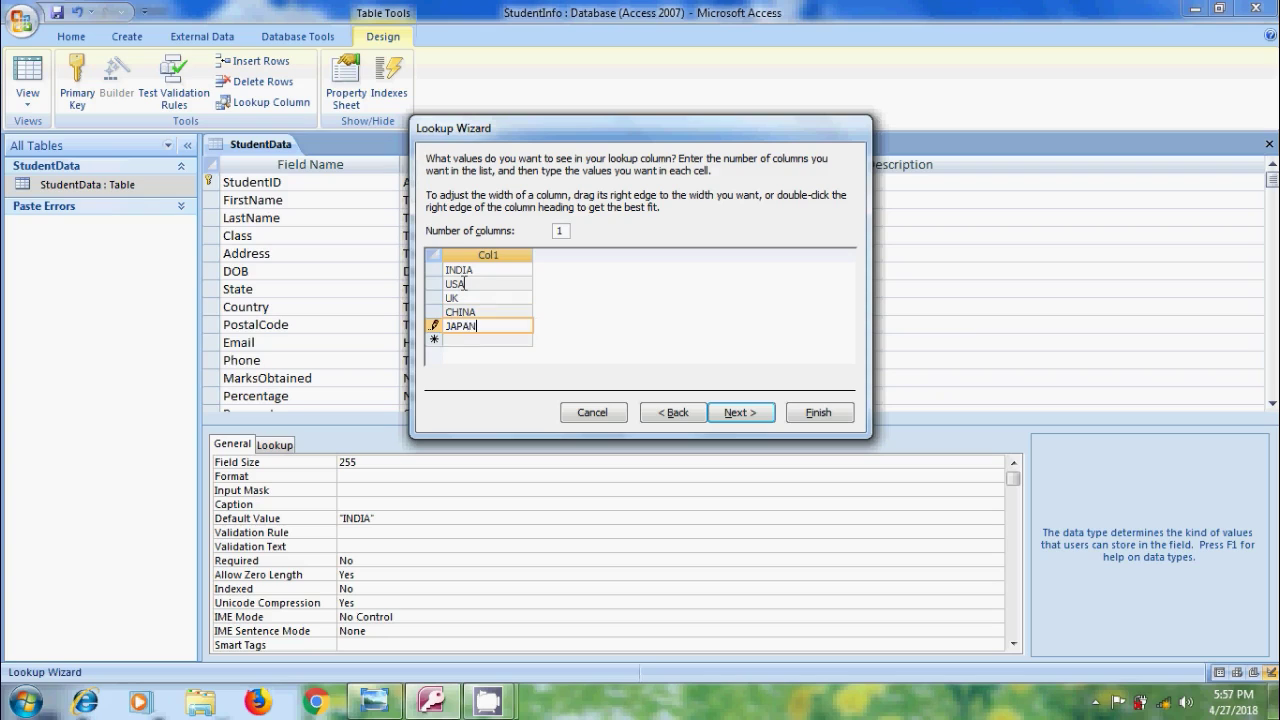
pyautogui.press('Return')
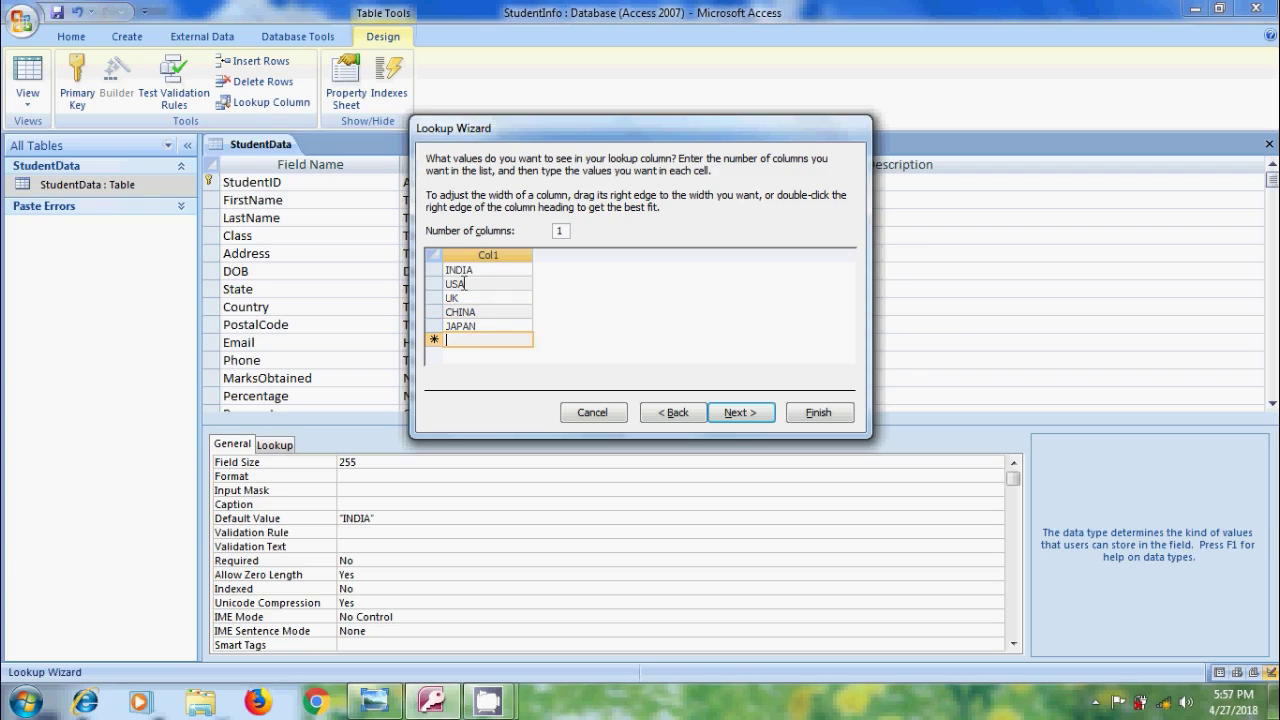
pyautogui.write('RUSSIA')
# Finish the lookup column with the label Country and without multiple values, and save the table.
pyautogui.click(740, 412)
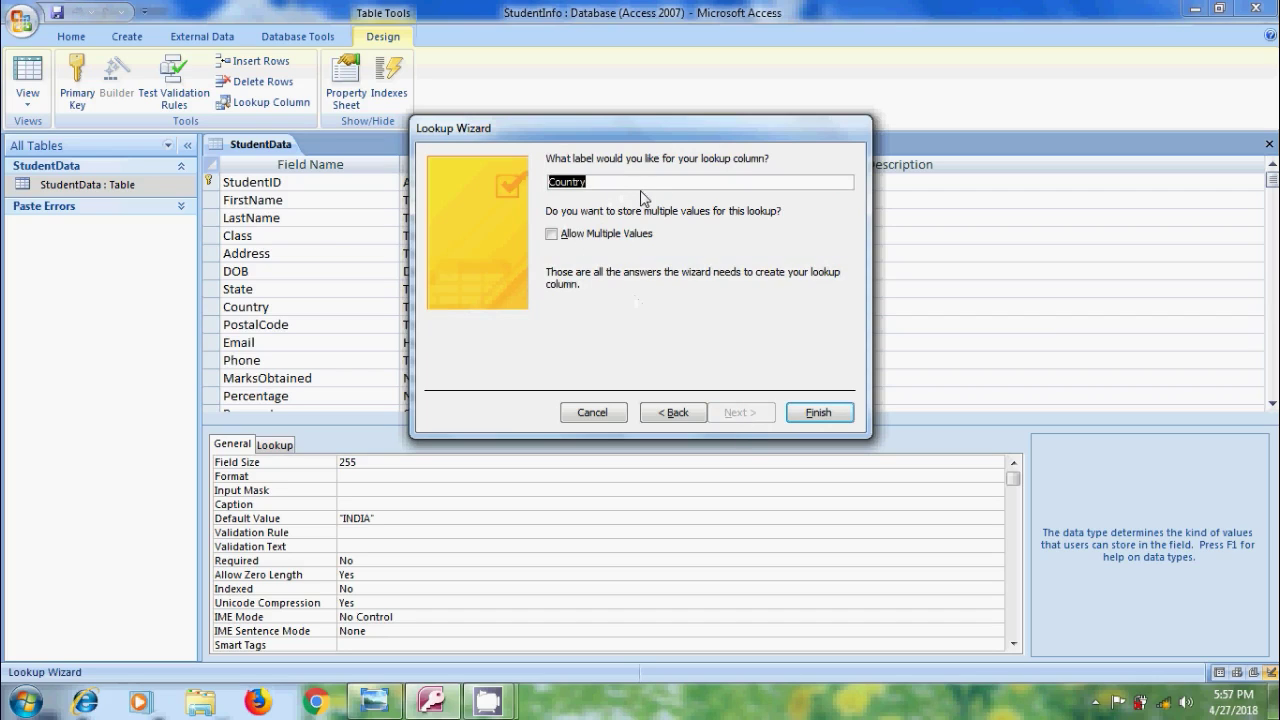
pyautogui.click(818, 412)
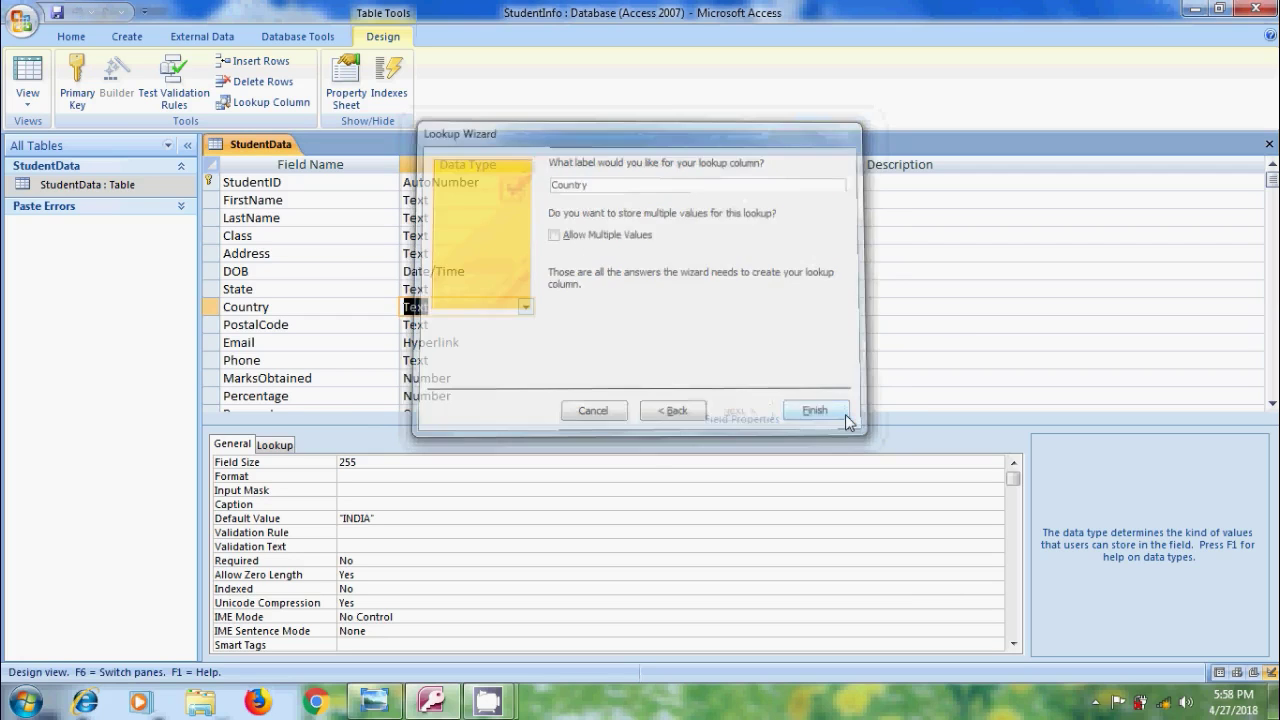
pyautogui.click(56, 14)
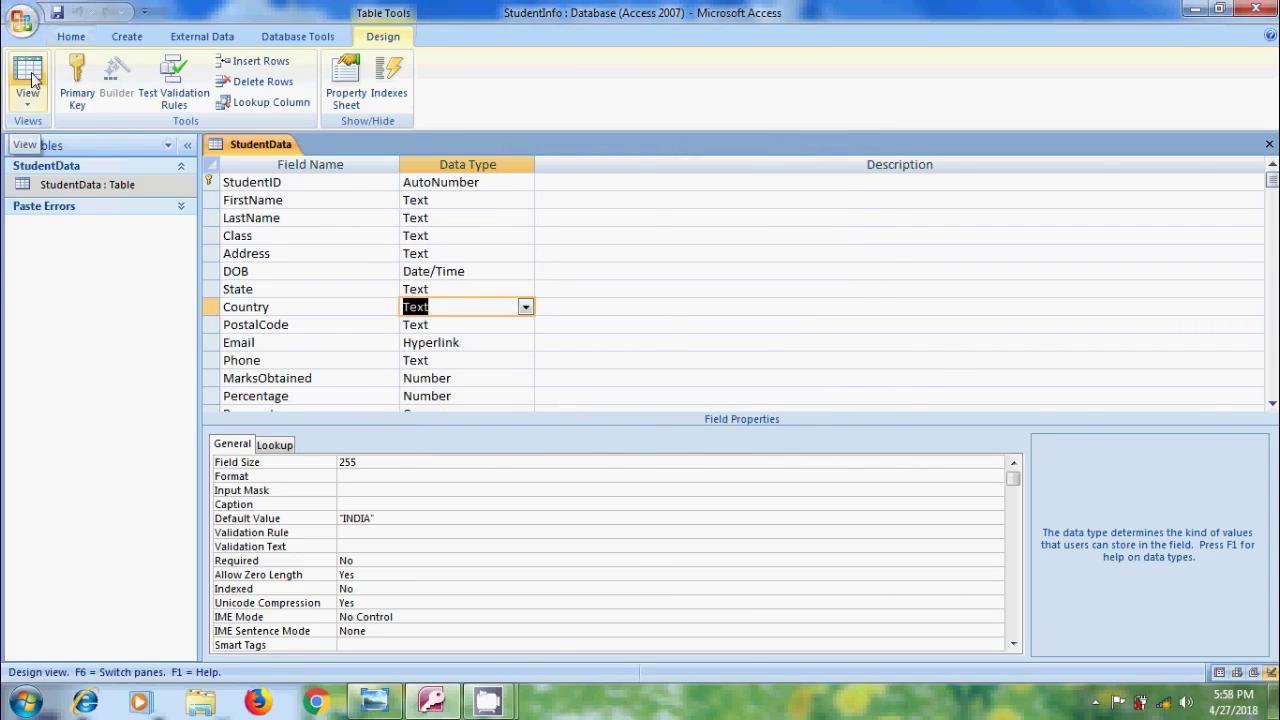
# Check the list of country choices offered in the new record's Country cell in Datasheet view.
pyautogui.click(28, 76)
pyautogui.click(962, 486)
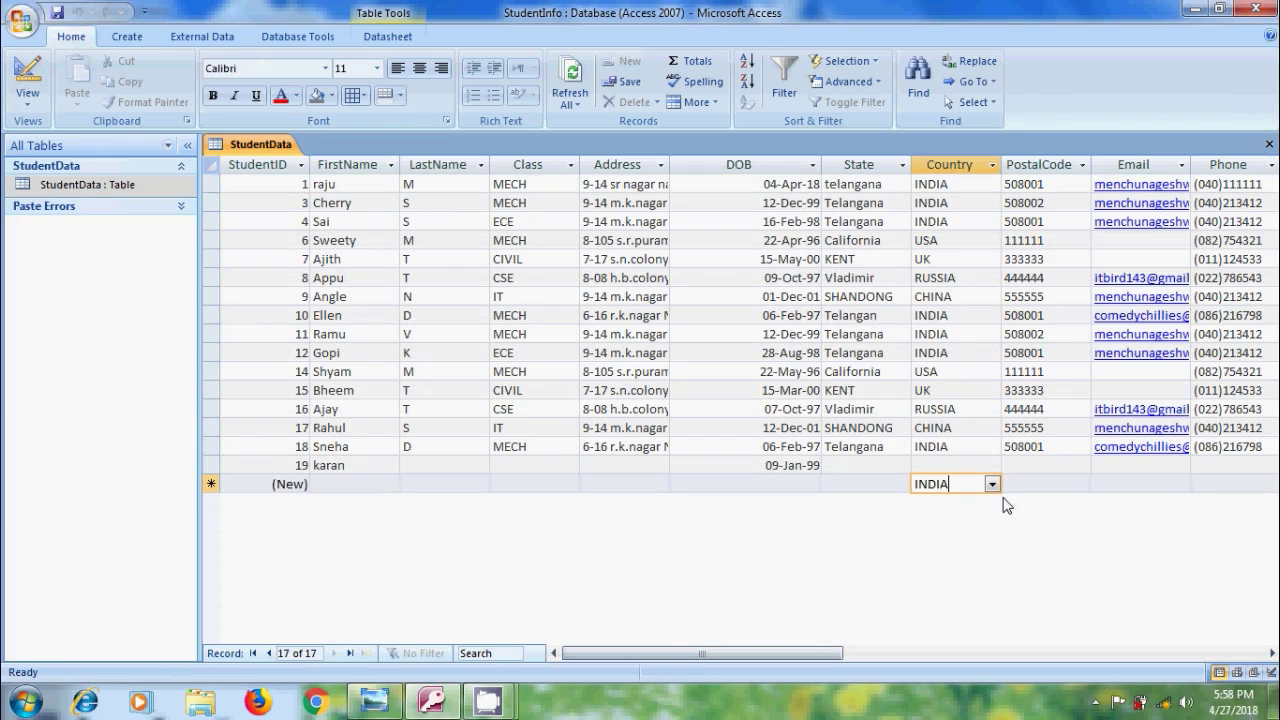
pyautogui.click(992, 485)
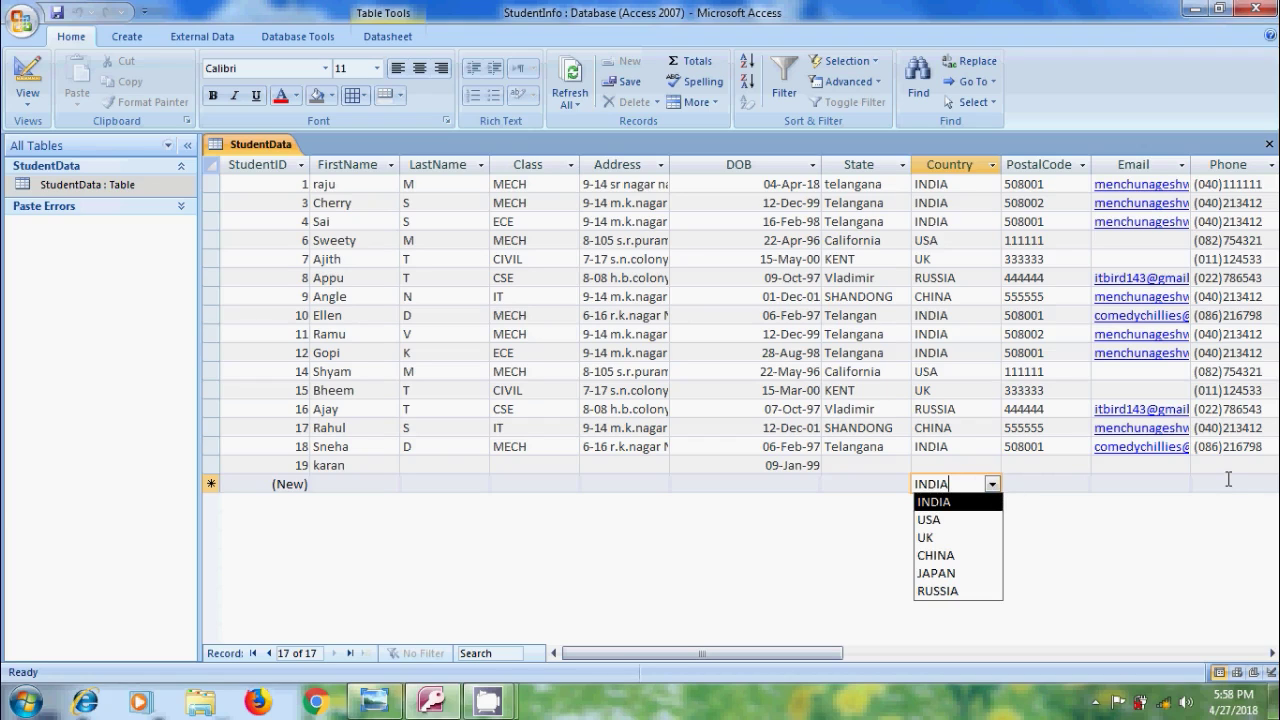
# Start the Input Mask Wizard for the Phone field in the table's Design view.
pyautogui.click(29, 74)
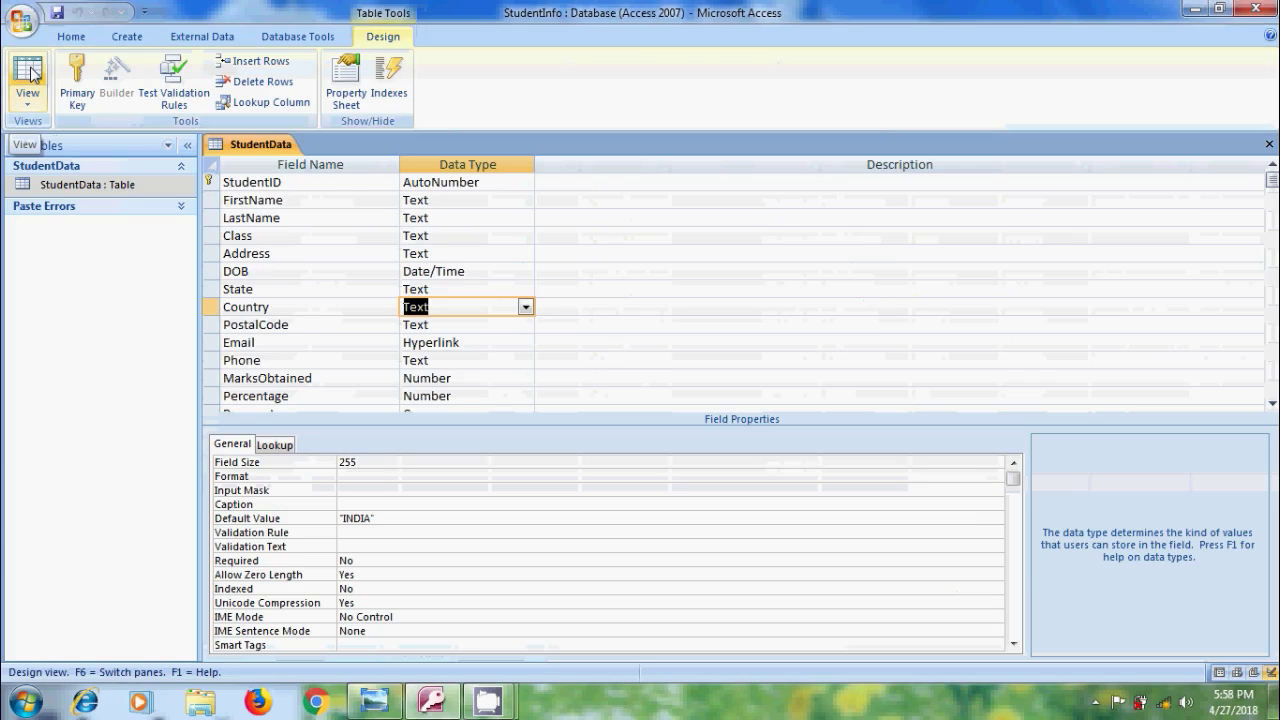
pyautogui.click(459, 360)
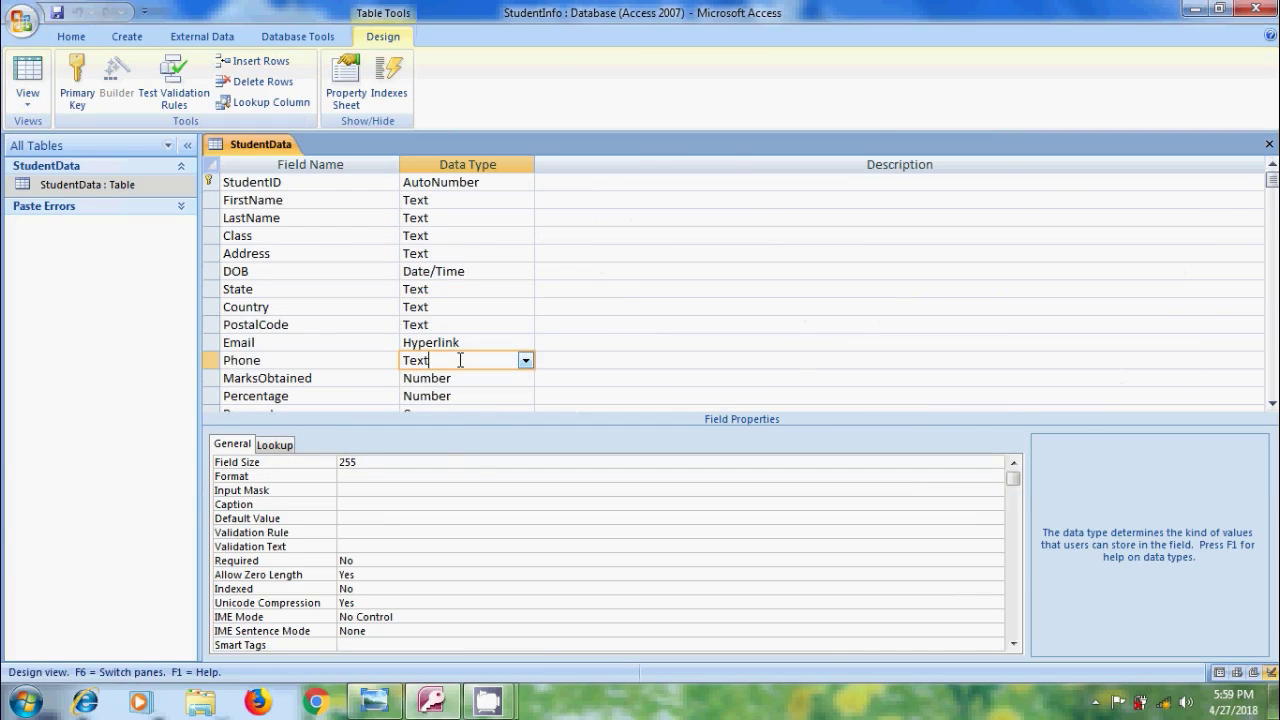
pyautogui.click(387, 490)
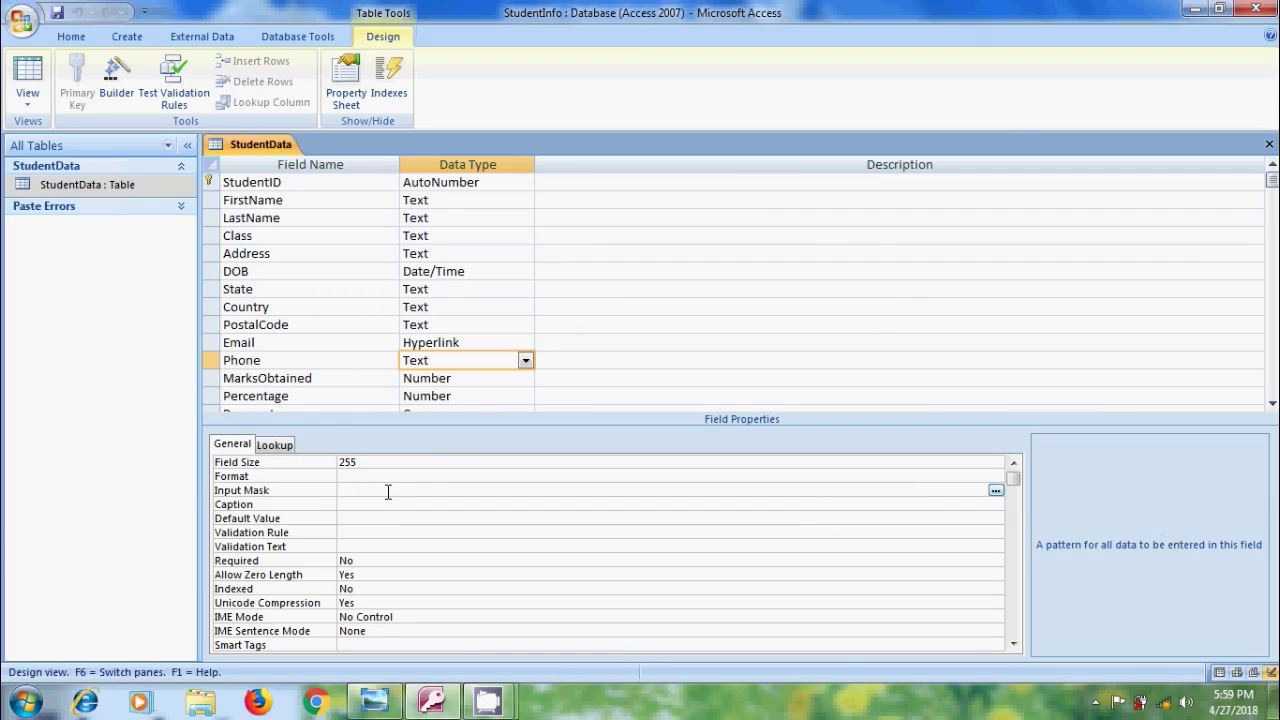
pyautogui.click(995, 490)
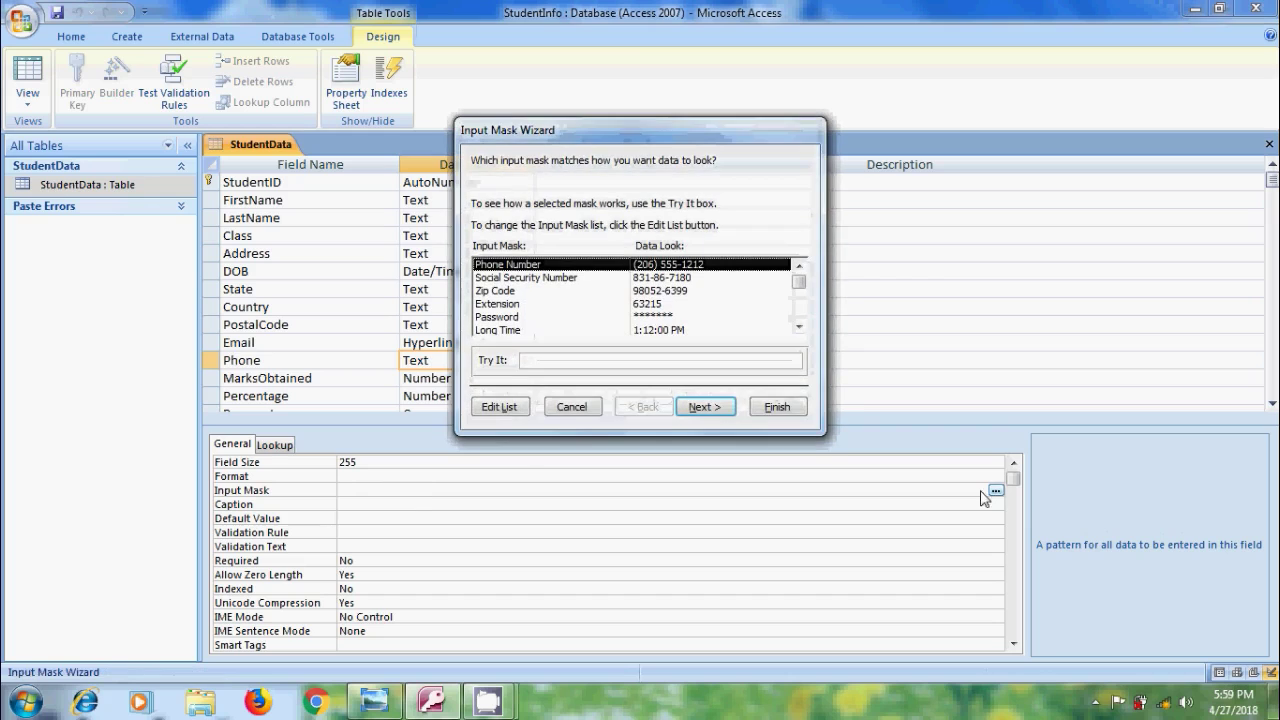
# Customize the Phone Number mask entry with description Office, input mask (000)000000 and a sample phone number in the same pattern.
pyautogui.click(511, 409)
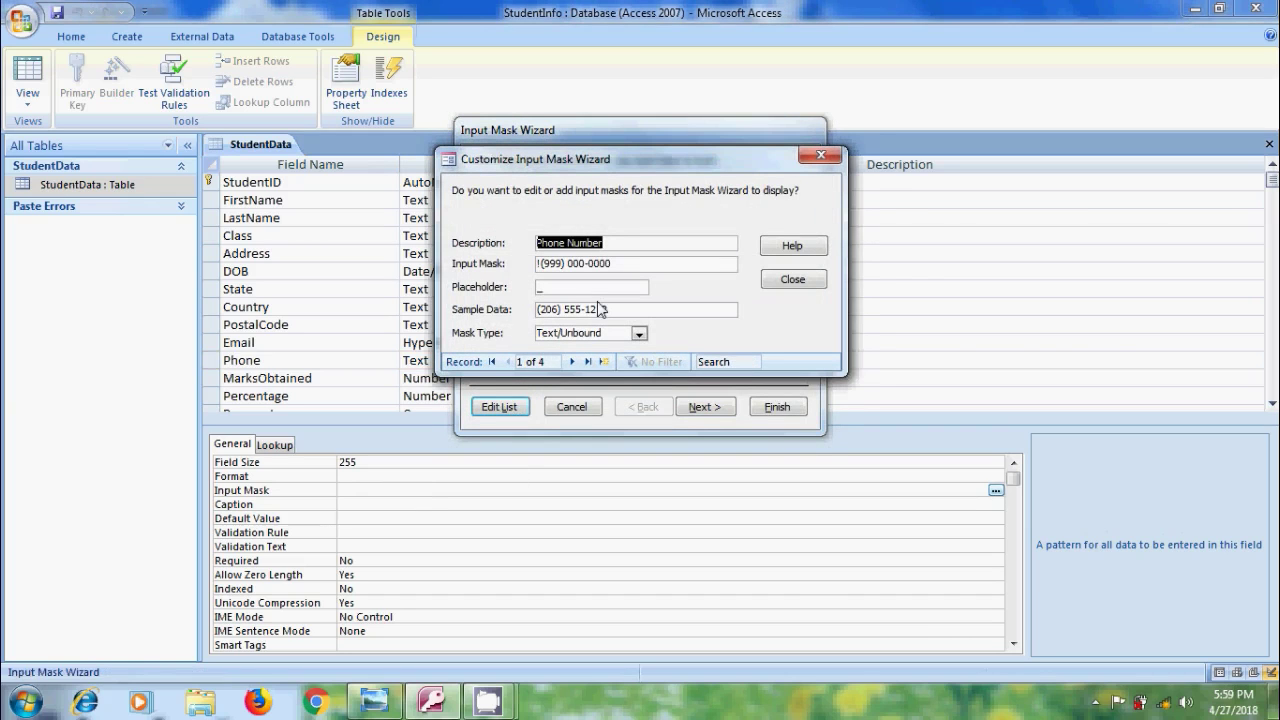
pyautogui.write('Office')
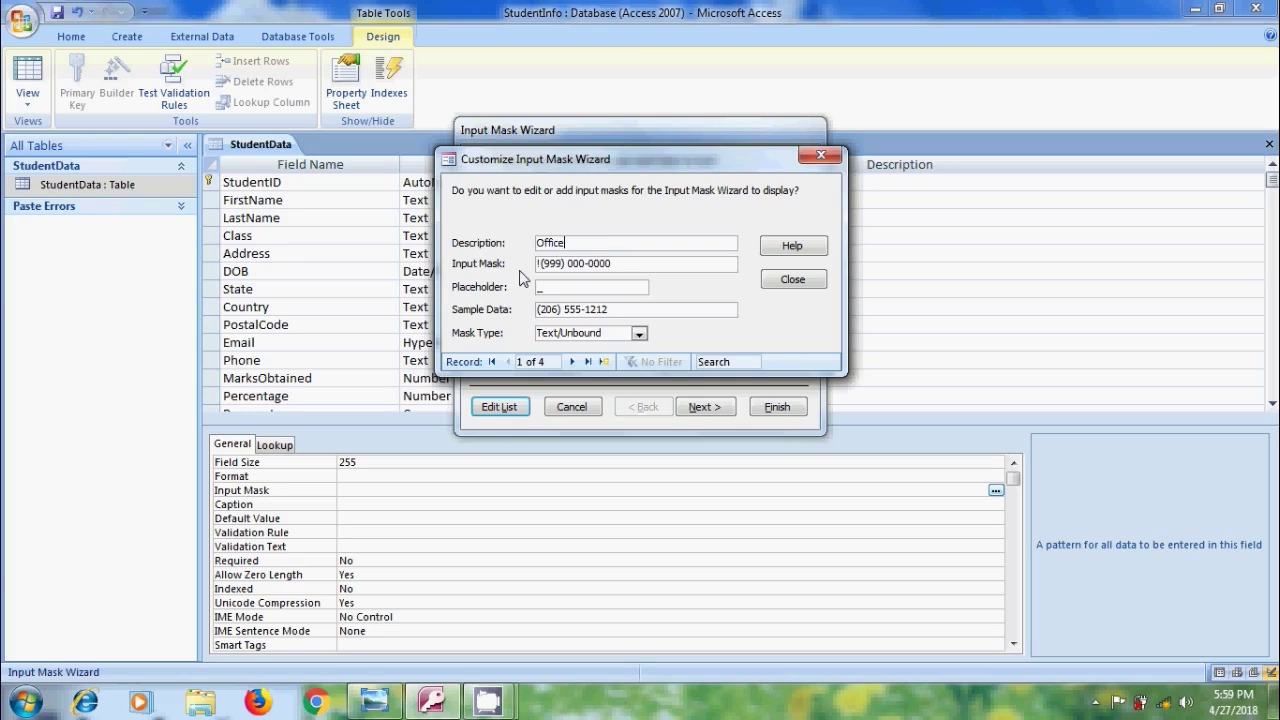
pyautogui.press('Tab')
pyautogui.write('(000)000000')
pyautogui.moveTo(606, 309); pyautogui.dragTo(455, 305)
pyautogui.press('BackSpace')
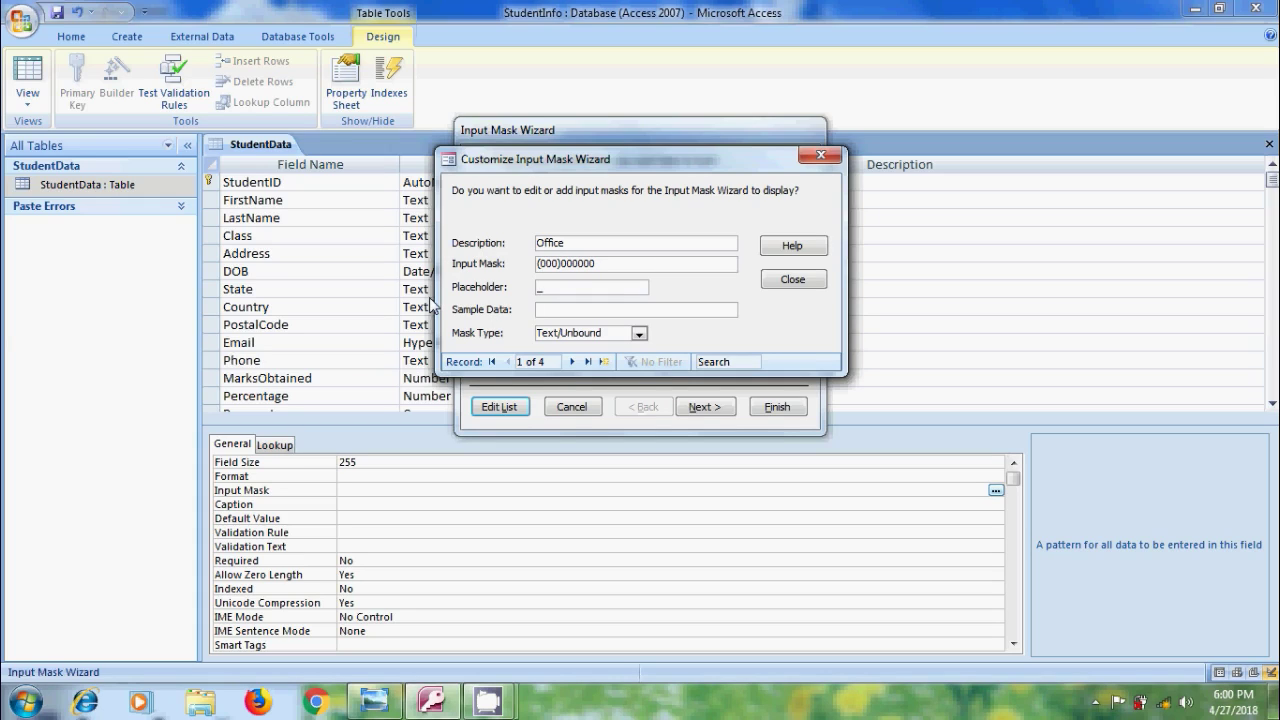
pyautogui.write('(040)123456')
pyautogui.click(793, 280)
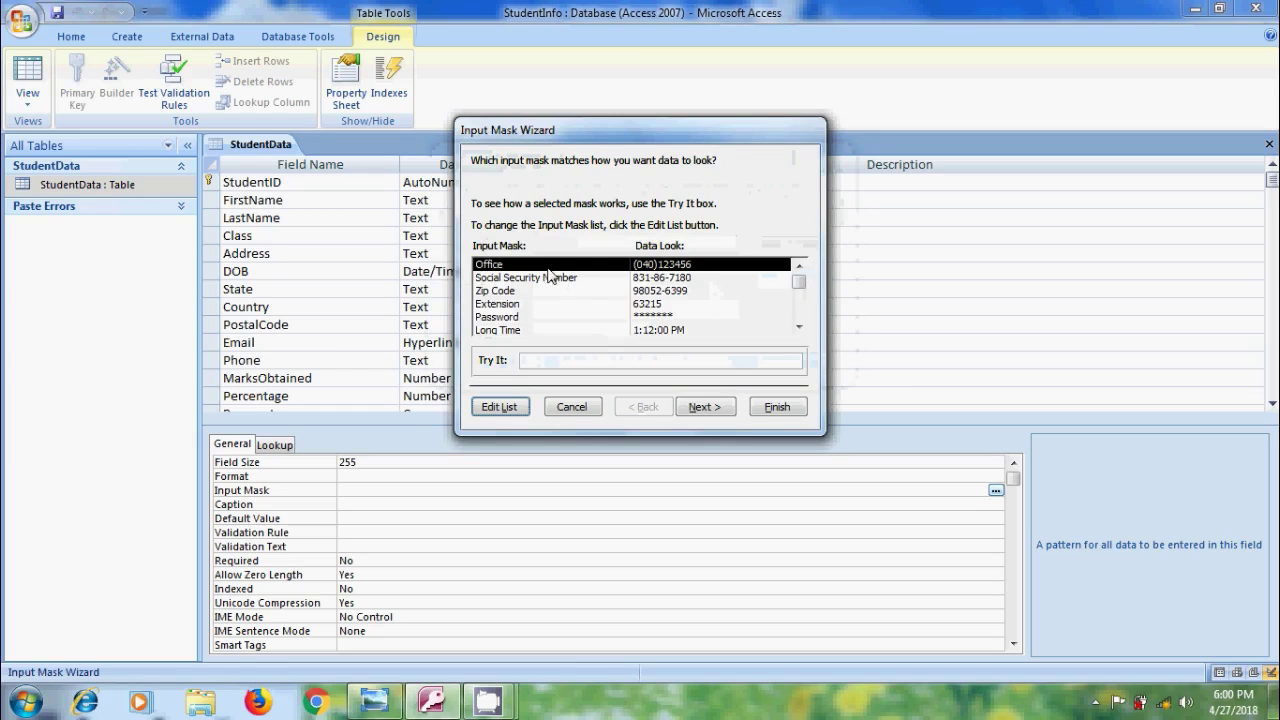
# Apply the Office input mask to the Phone field and save the table.
pyautogui.click(779, 408)
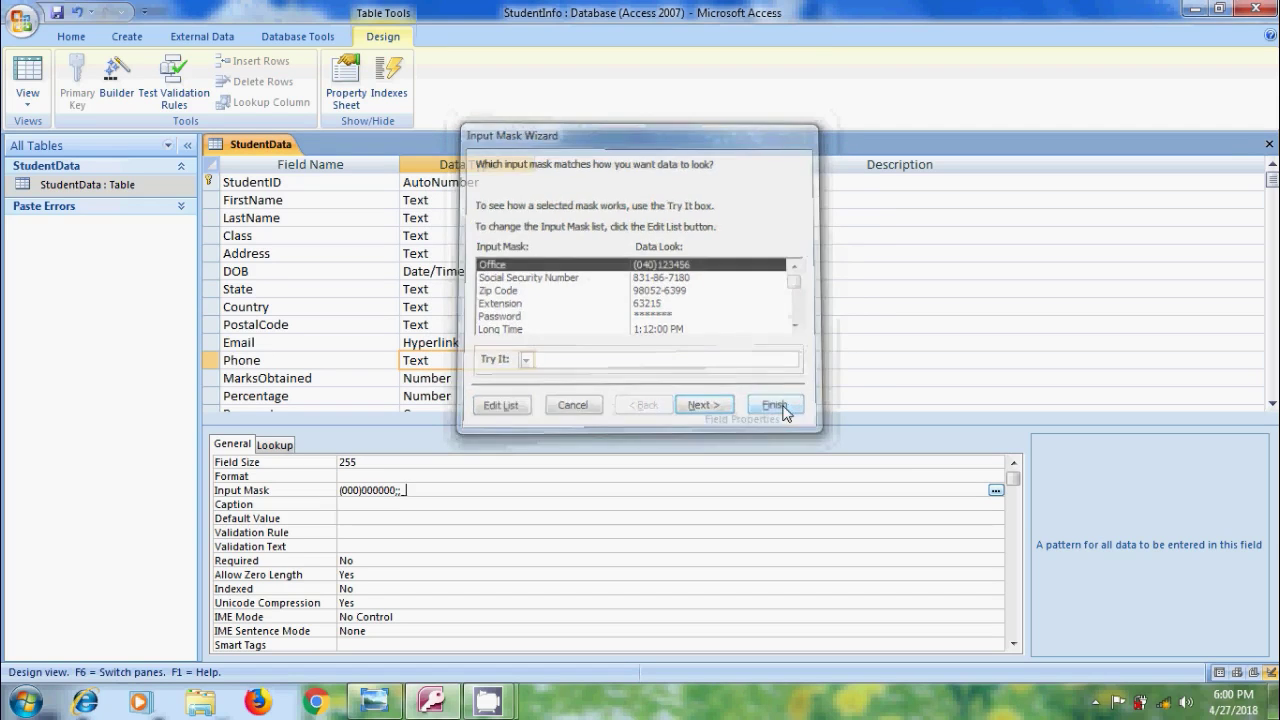
pyautogui.click(60, 16)
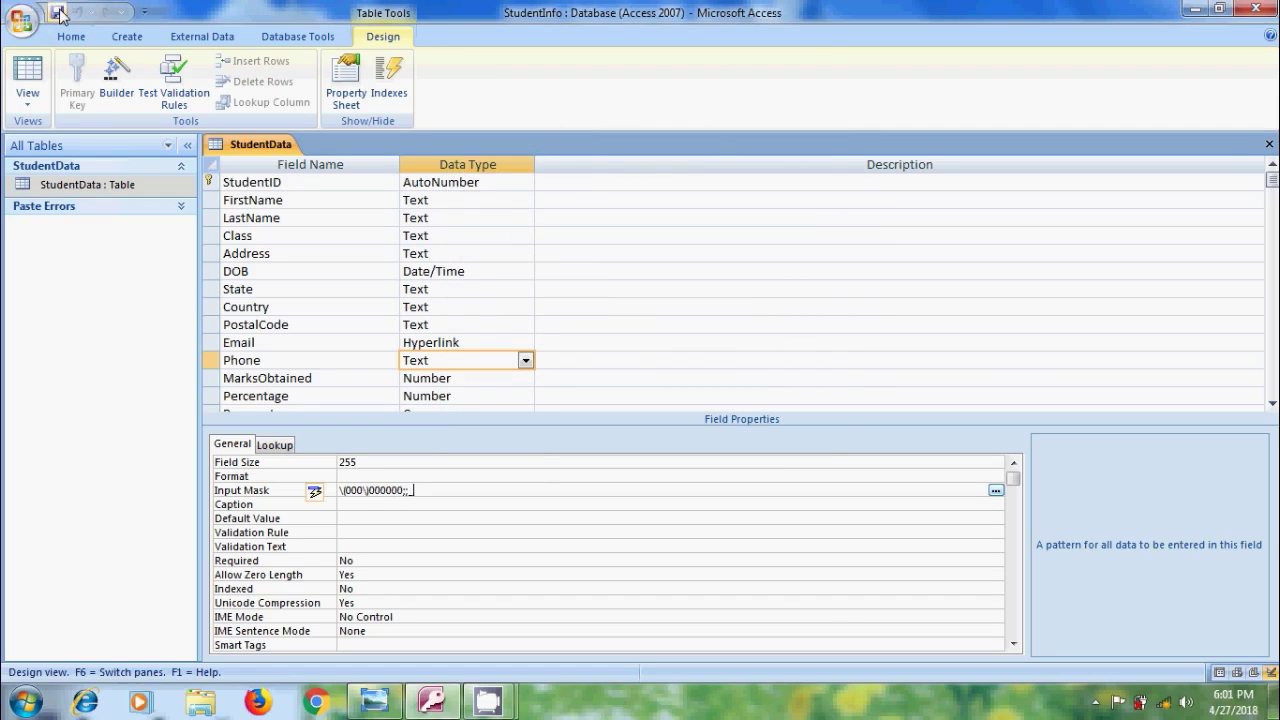
# Enter a phone number in the new record's Phone cell in Datasheet view to test the mask, and minimize the database window.
pyautogui.click(30, 78)
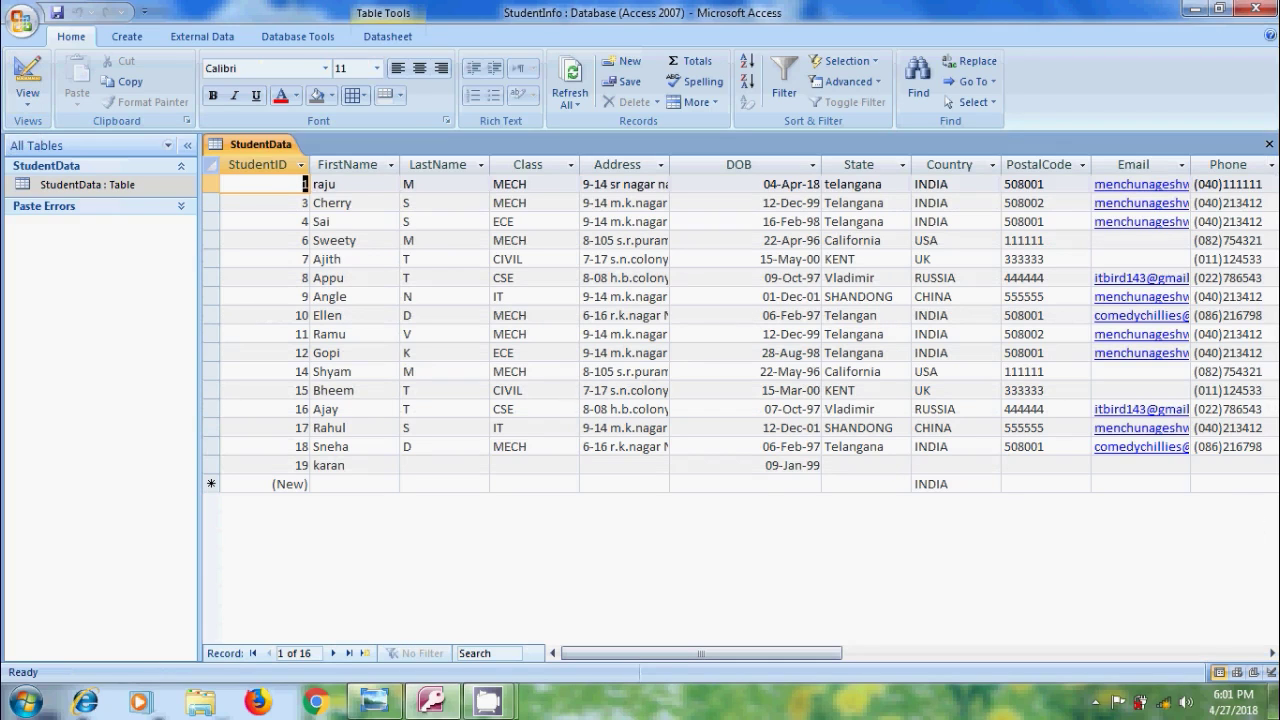
pyautogui.click(1224, 485)
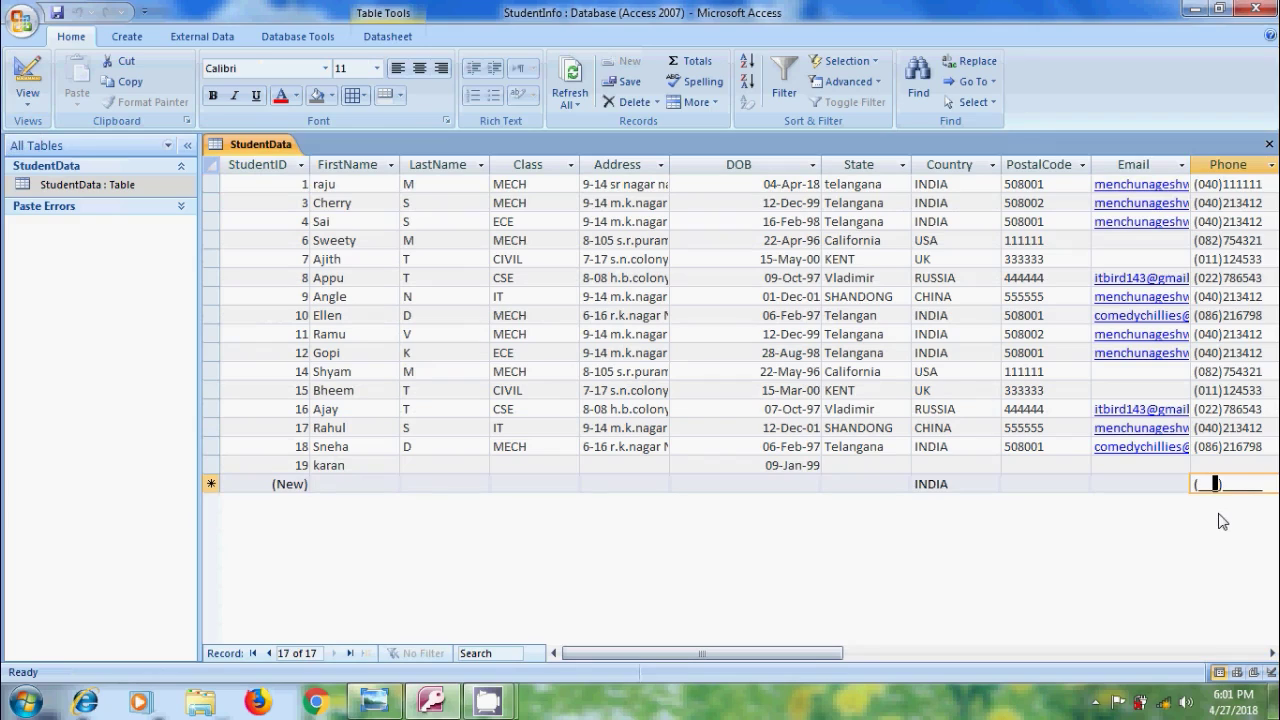
pyautogui.write('040)')
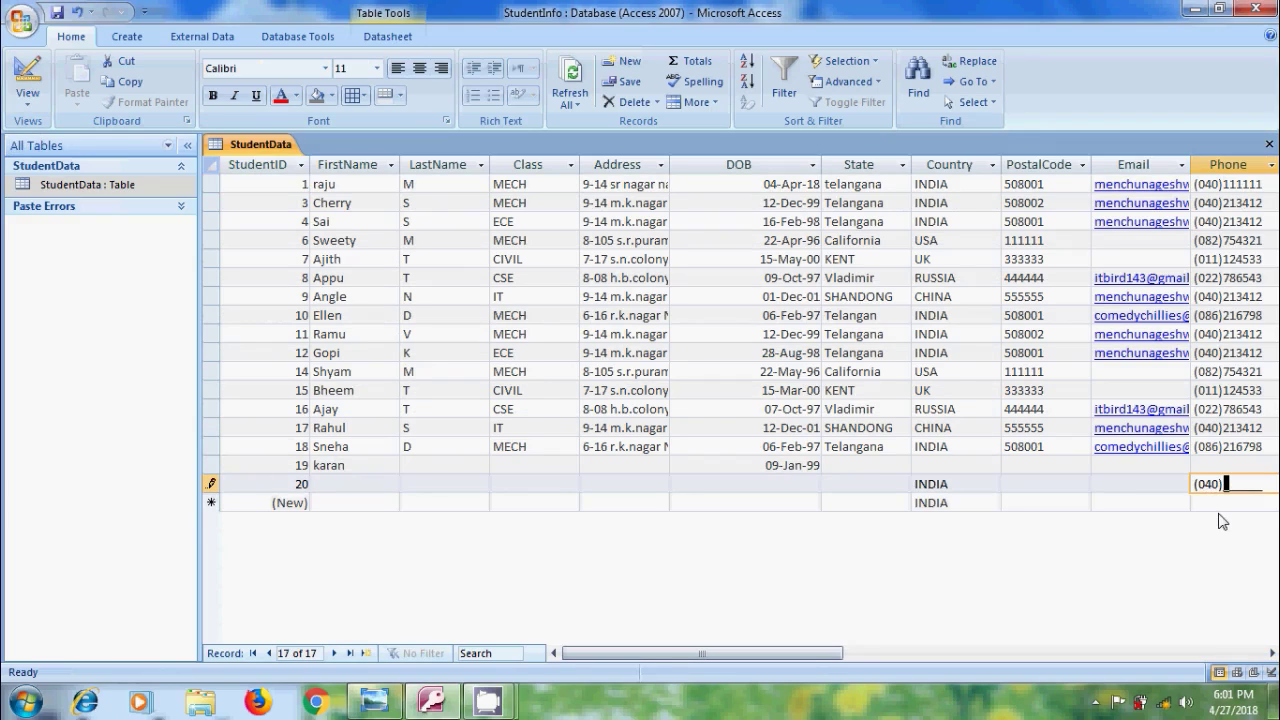
pyautogui.write('95')
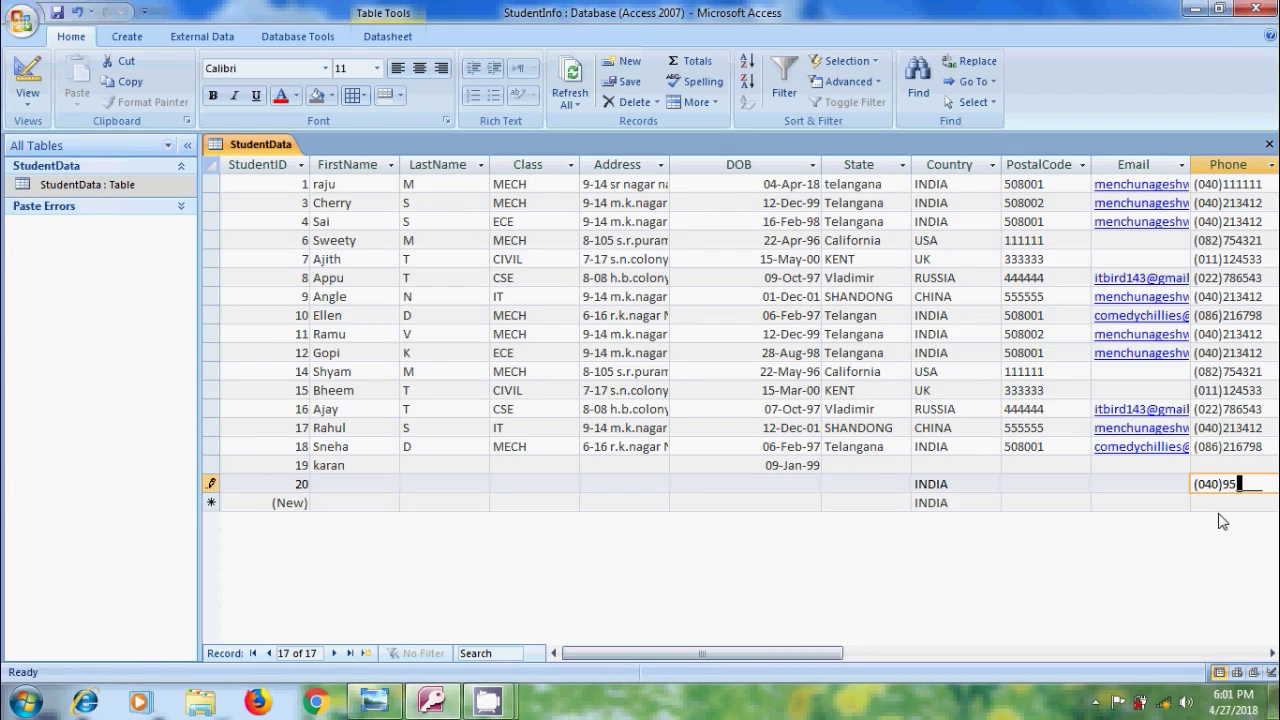
pyautogui.write('9595')
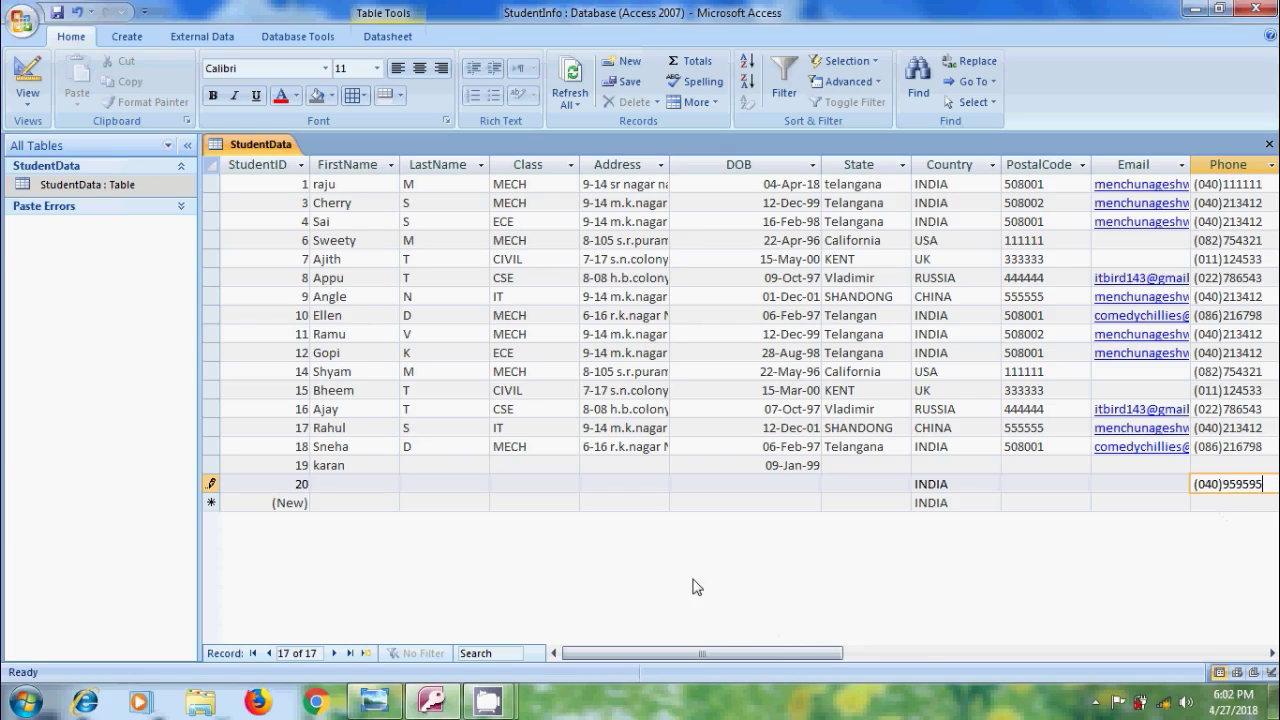
pyautogui.click(1192, 10)
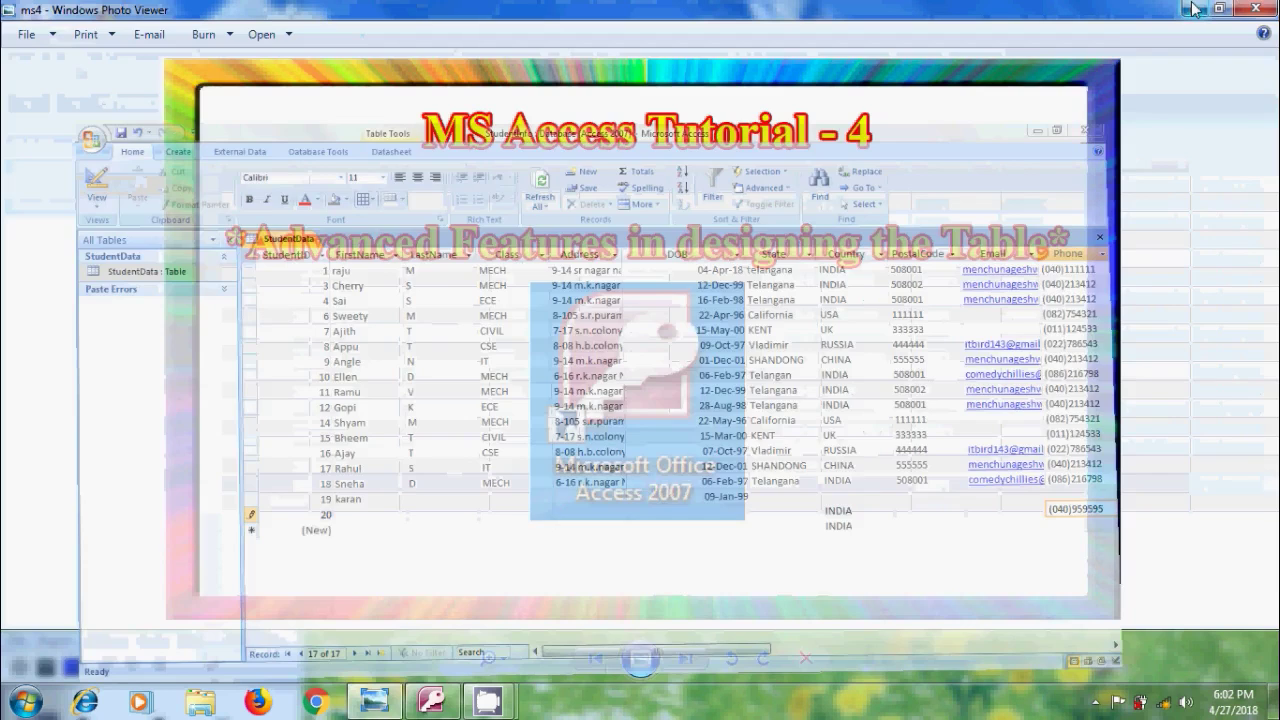